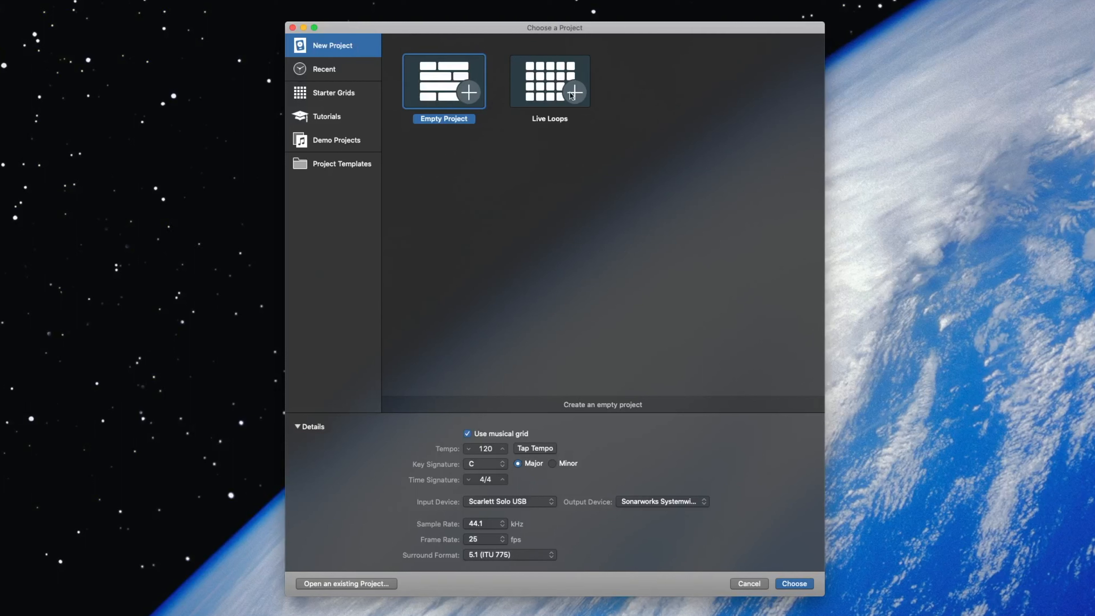
# Step: Compare the Empty Project and Live Loops options for a new project
pyautogui.click(546, 83)
pyautogui.click(454, 82)
pyautogui.click(540, 99)
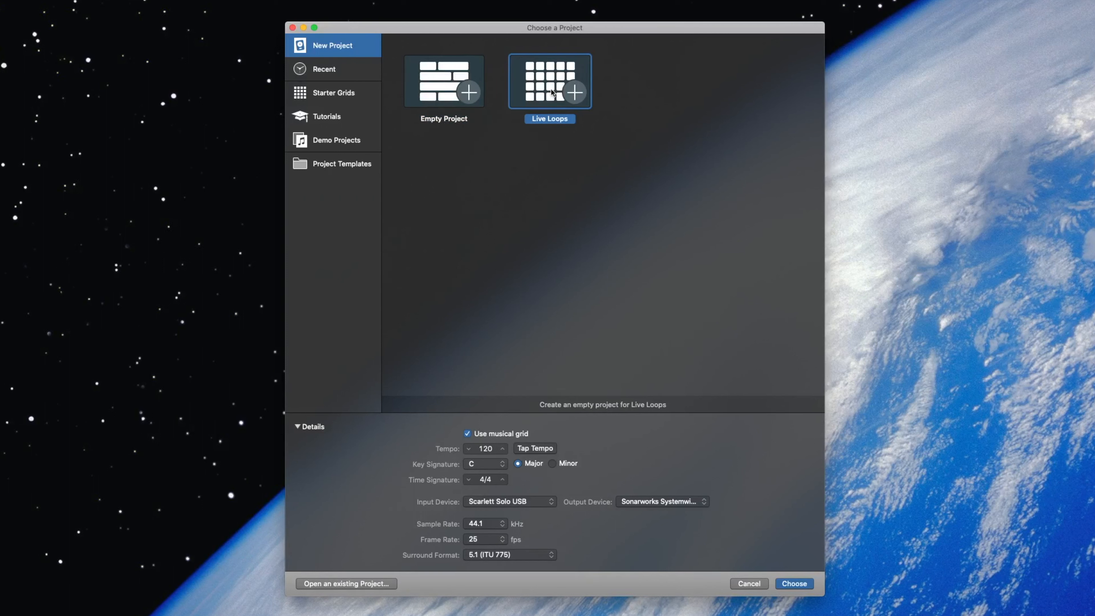
pyautogui.click(434, 79)
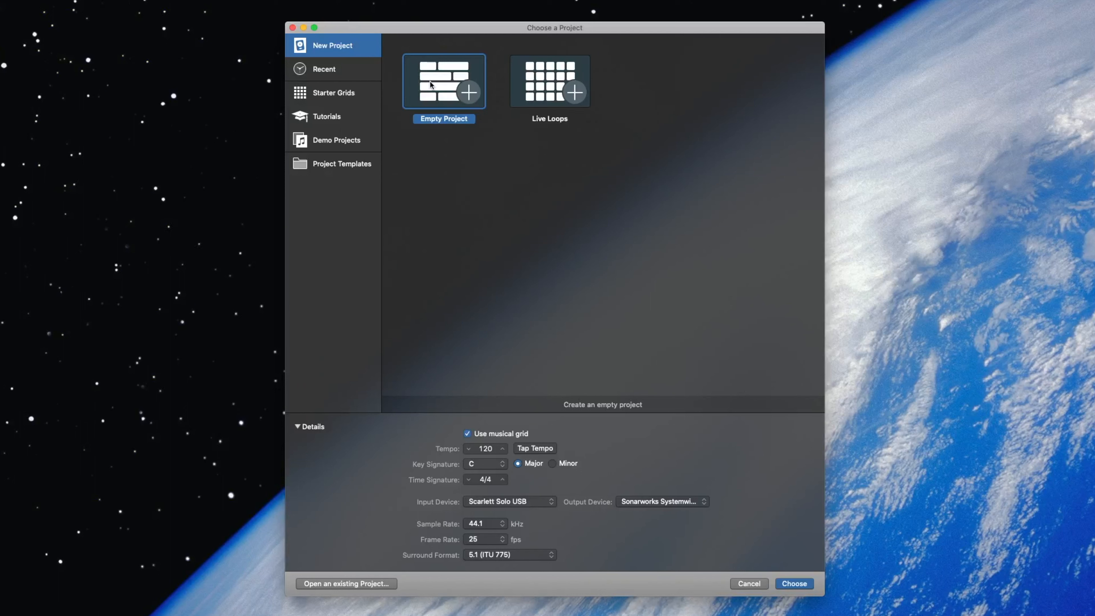
# Step: Look through the recent projects, starter grids, tutorials, demo projects and project templates in the project chooser
pyautogui.click(334, 71)
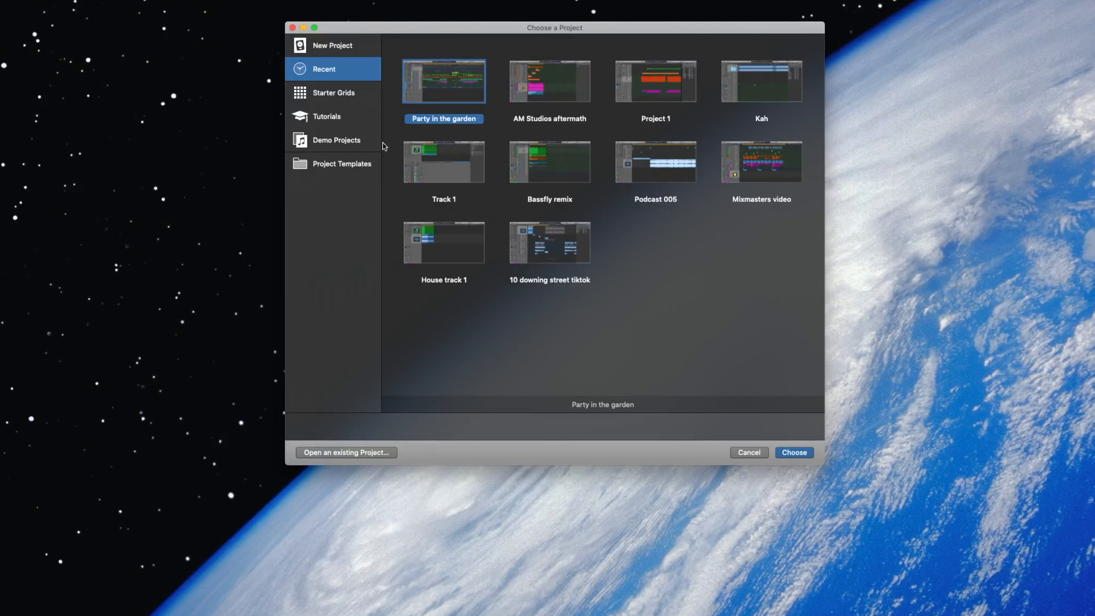
pyautogui.click(340, 94)
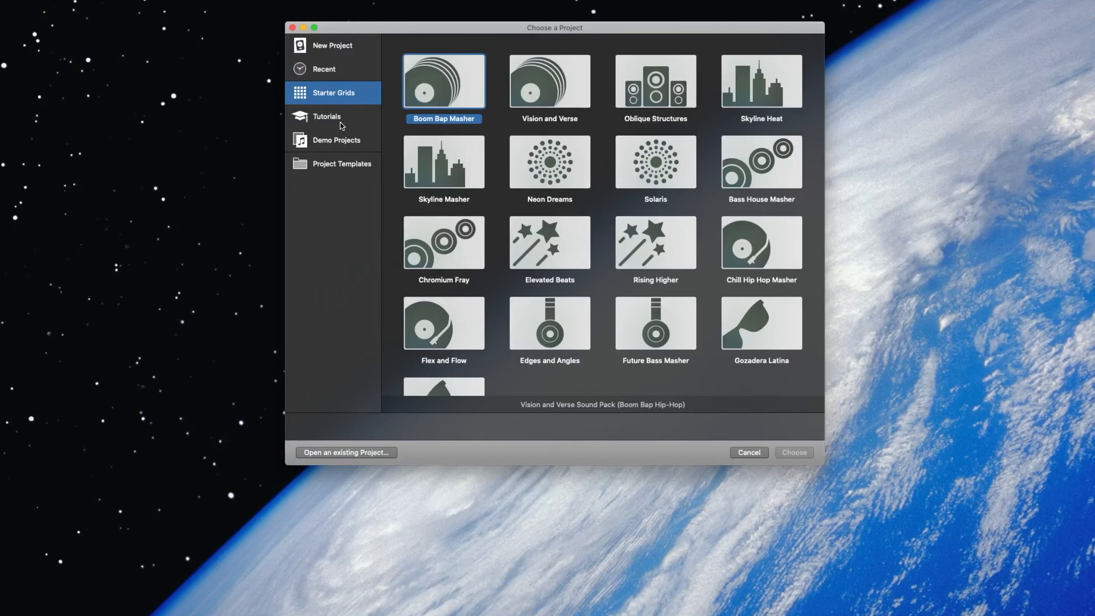
pyautogui.click(331, 124)
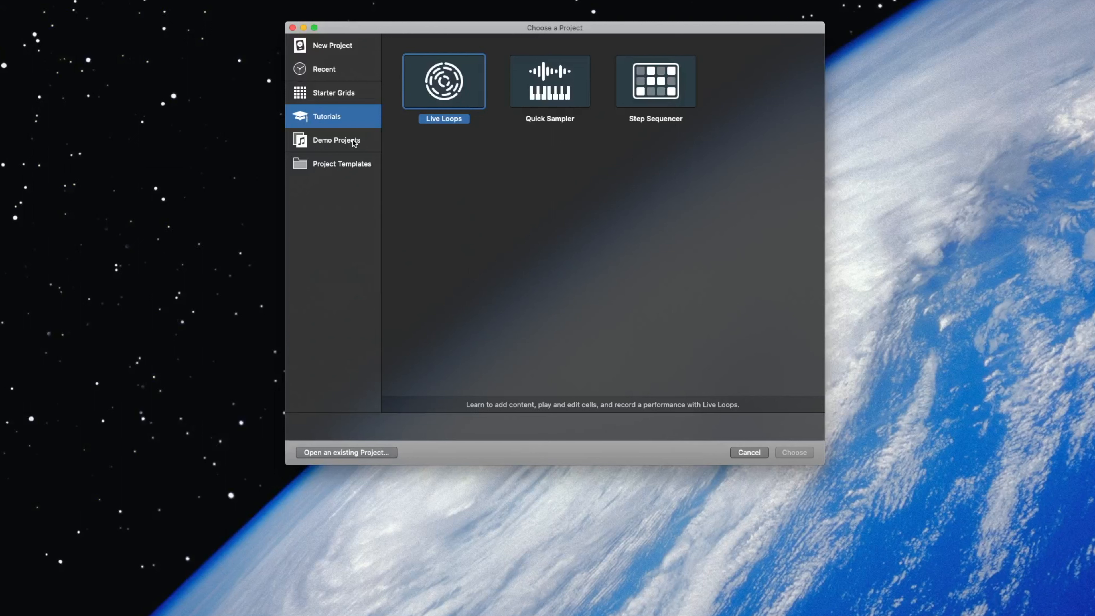
pyautogui.click(341, 142)
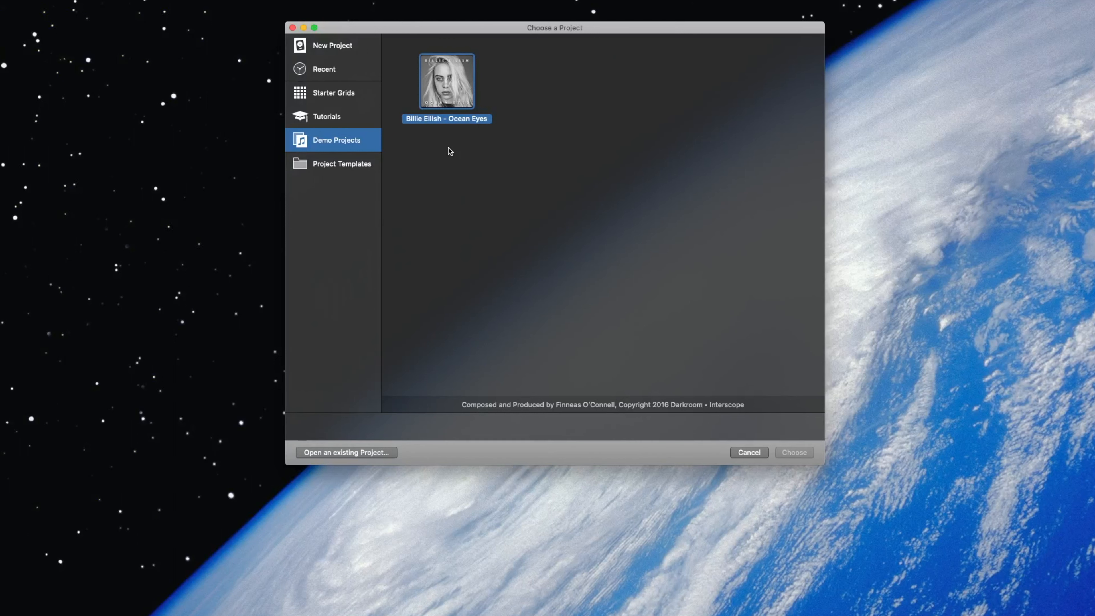
pyautogui.click(323, 167)
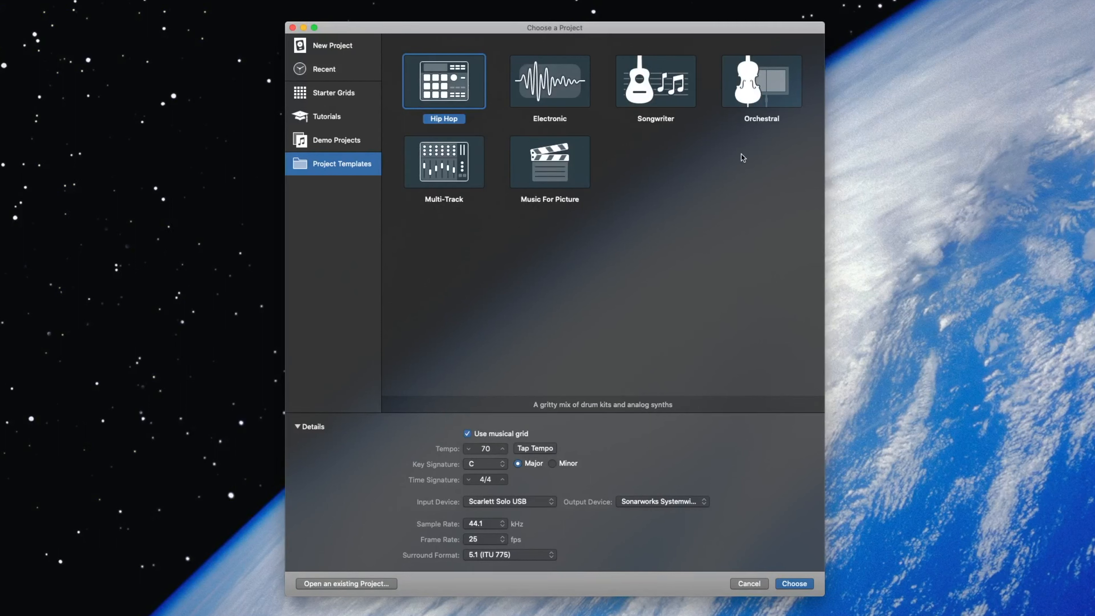
# Step: Preview the Electronic, Songwriter, Orchestral and Music For Picture project templates
pyautogui.click(569, 81)
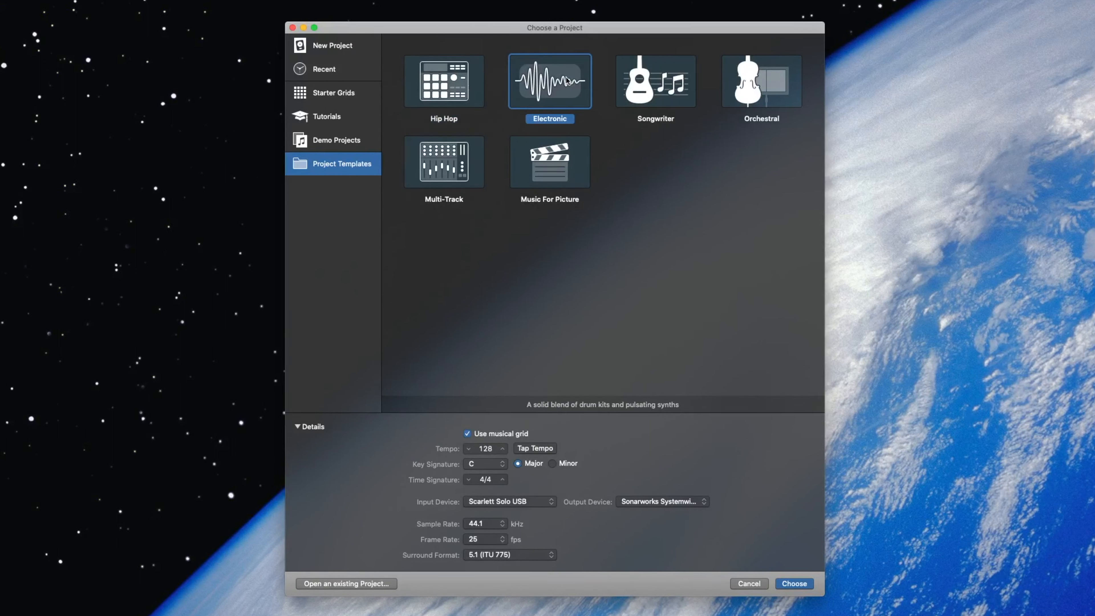
pyautogui.click(678, 85)
pyautogui.click(764, 89)
pyautogui.click(570, 84)
pyautogui.click(560, 152)
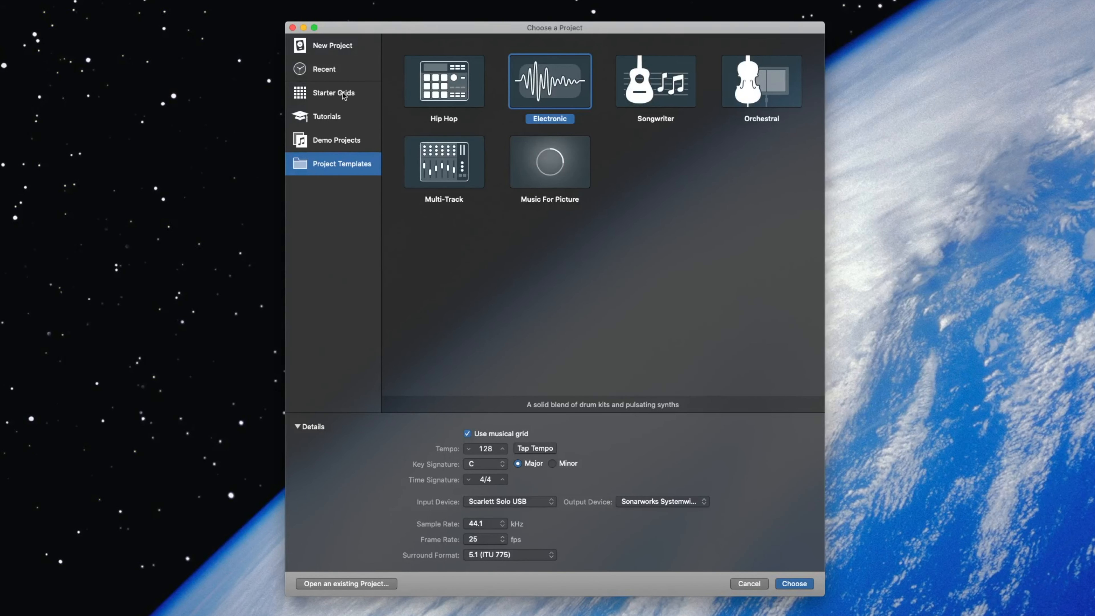
# Step: Create an empty project with one software instrument track, declining the request to install downloaded sounds
pyautogui.click(331, 46)
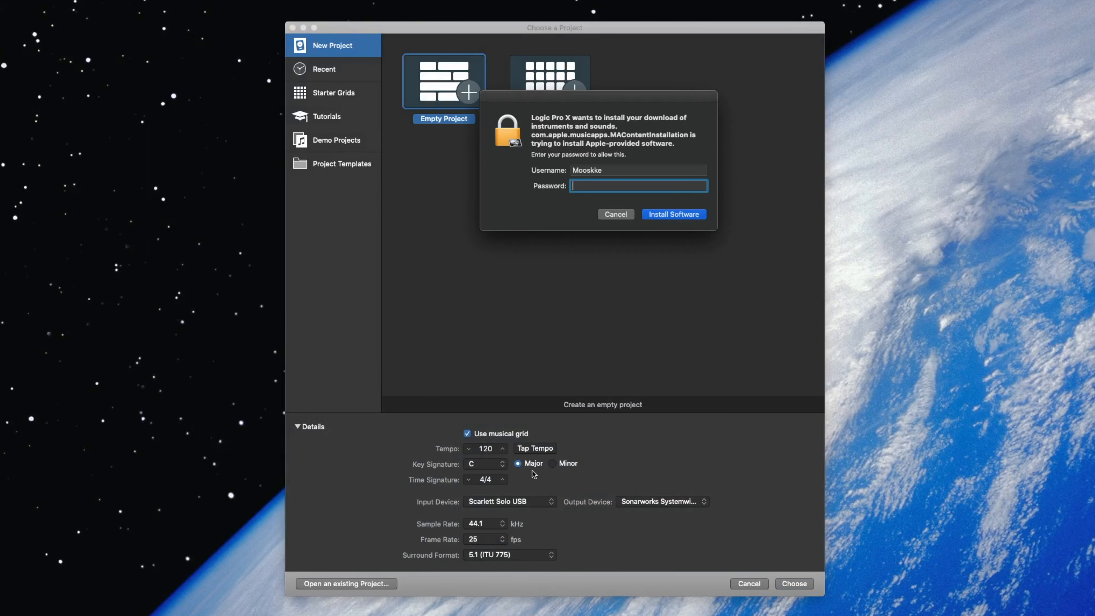
pyautogui.click(625, 212)
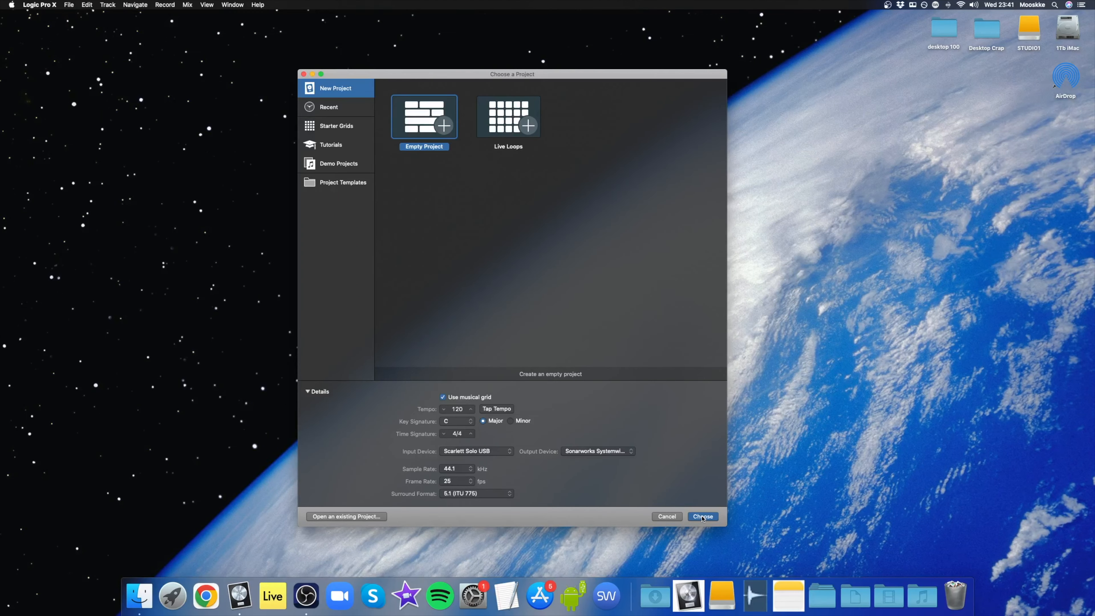
pyautogui.click(703, 516)
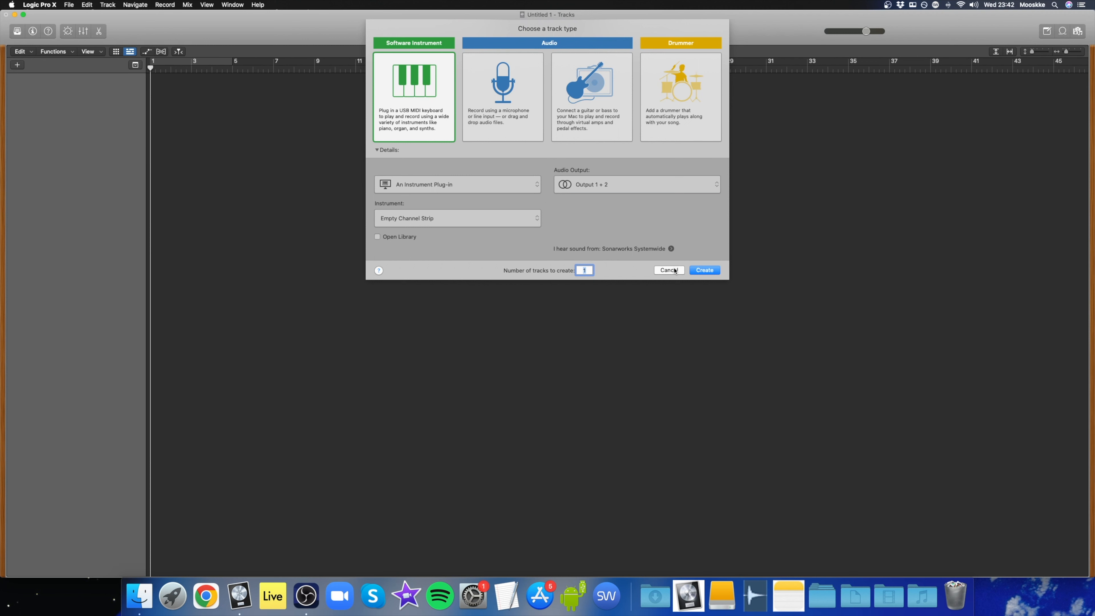
pyautogui.click(705, 271)
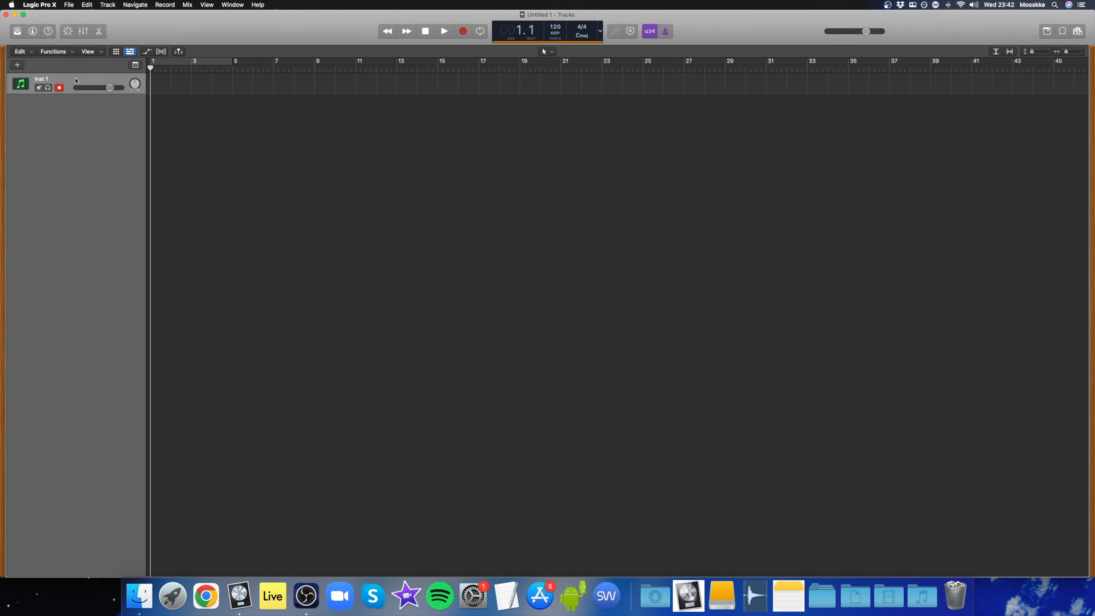
# Step: Enable Show Advanced Tools with its additional options in the advanced preferences and close the preferences
pyautogui.click(44, 5)
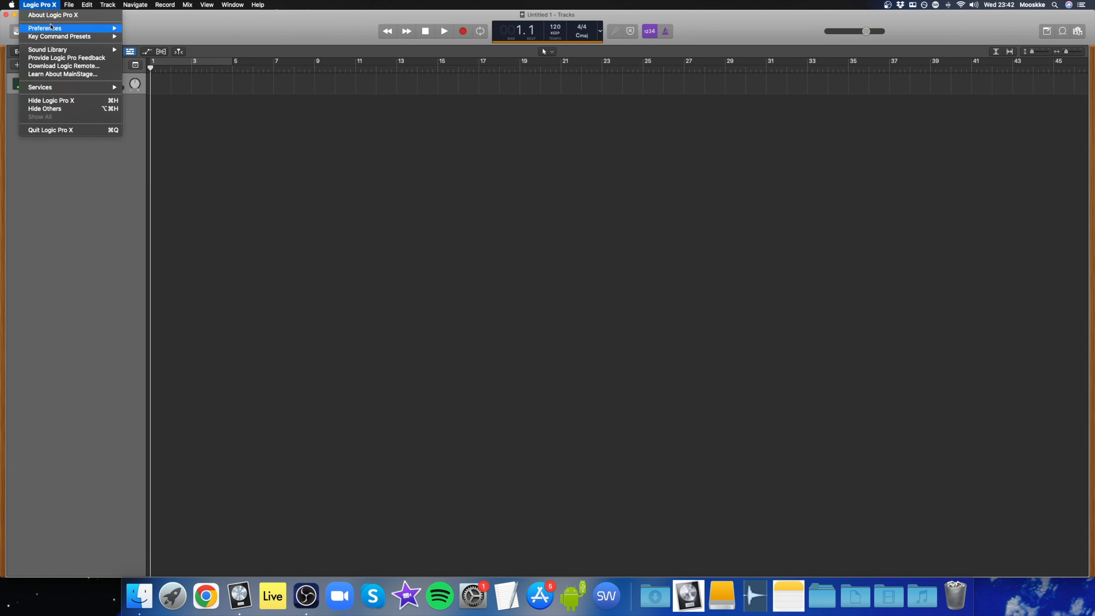
pyautogui.moveTo(74, 29)
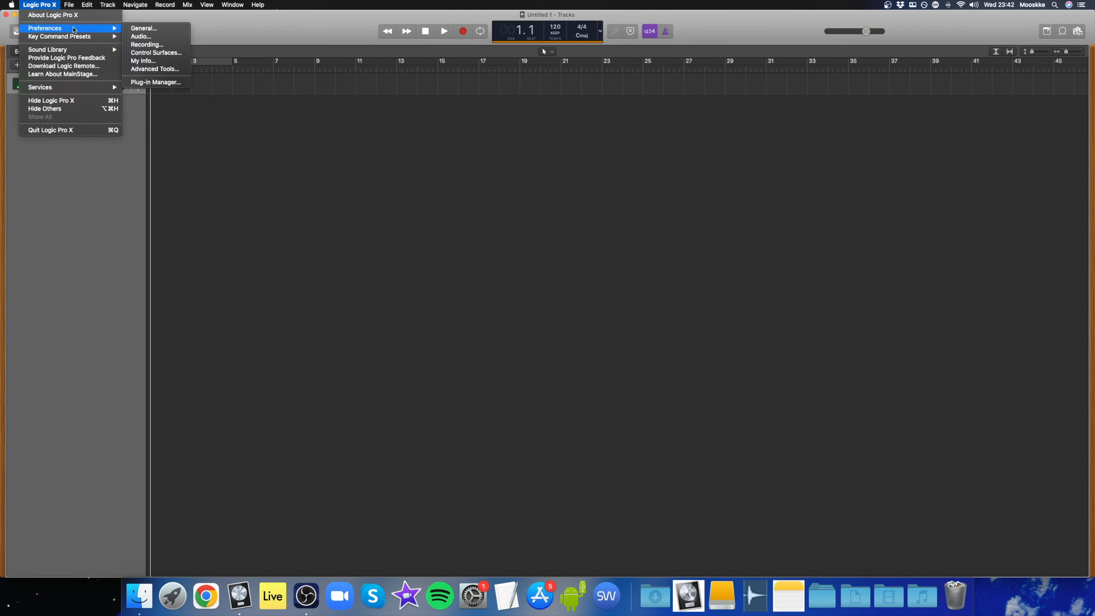
pyautogui.click(167, 69)
pyautogui.click(347, 277)
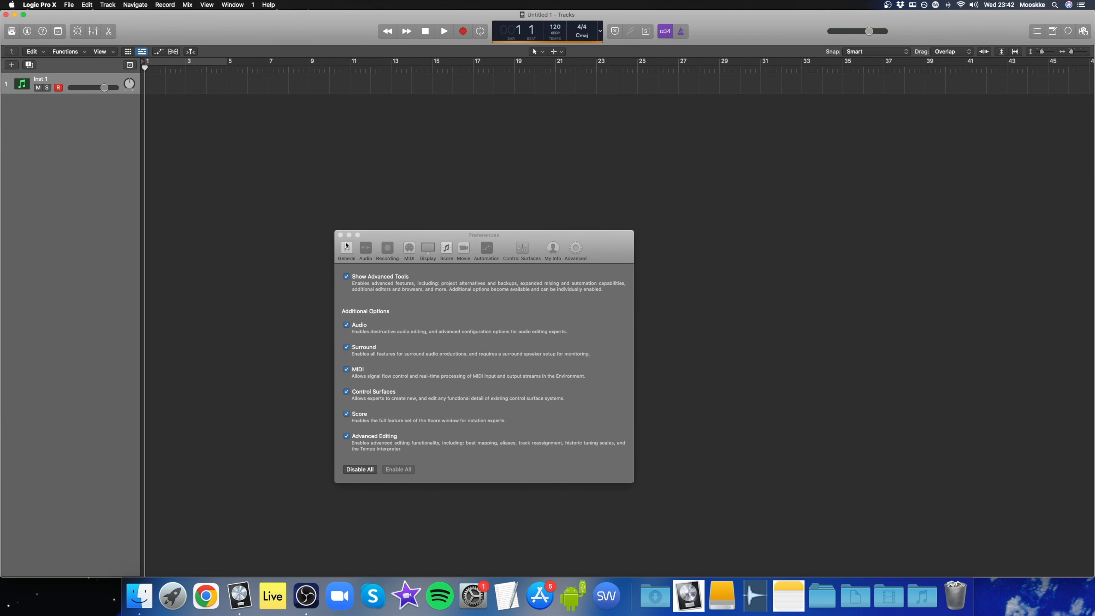
pyautogui.click(340, 235)
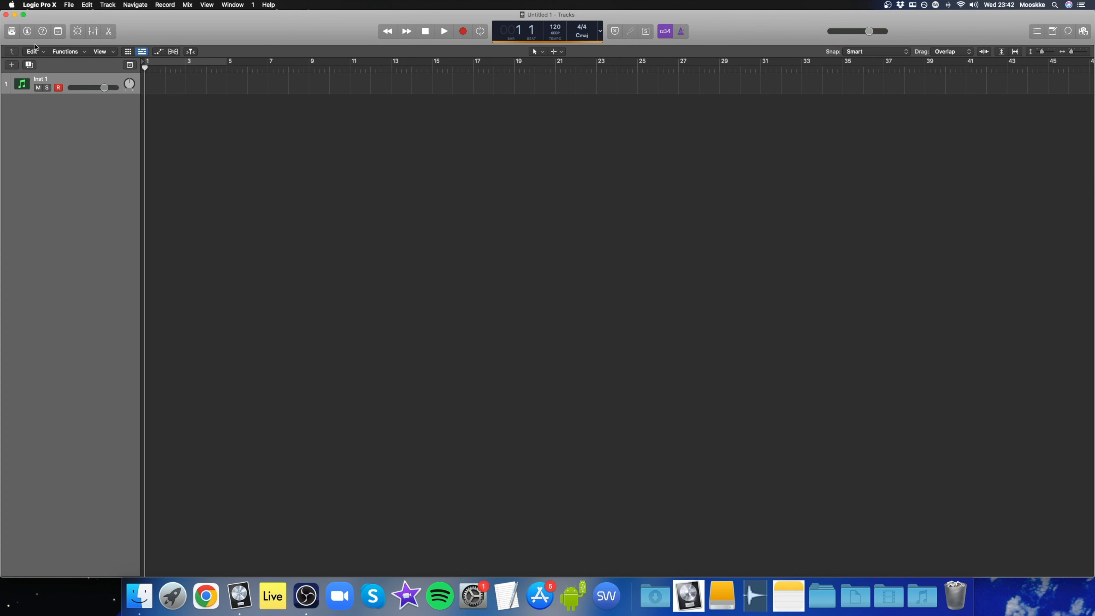
# Step: Show the inspector for the software instrument track and leave the library hidden
pyautogui.click(13, 32)
pyautogui.click(14, 32)
pyautogui.click(29, 32)
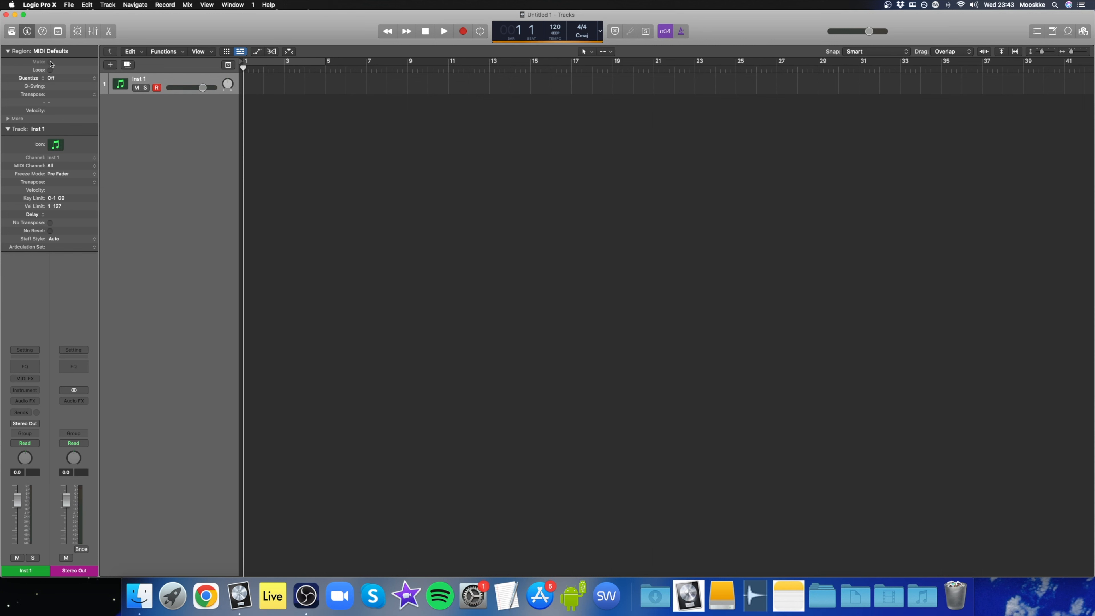
# Step: Examine the categories of instrument plug-ins available for the Inst 1 channel, including Delay, without loading one
pyautogui.click(29, 390)
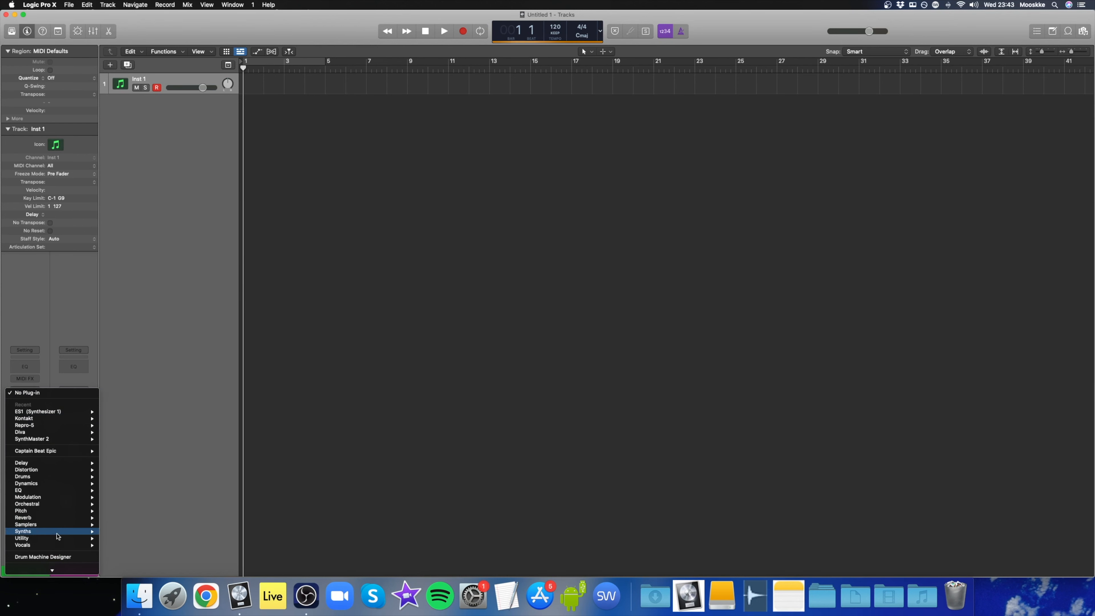
pyautogui.moveTo(57, 426)
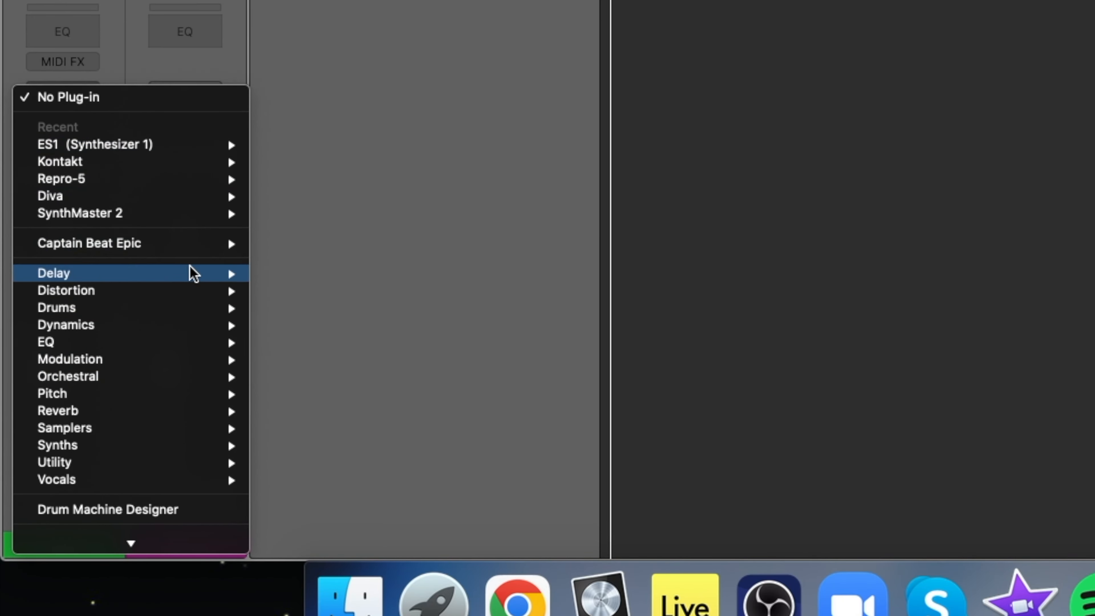
pyautogui.moveTo(118, 546)
pyautogui.moveTo(180, 541)
pyautogui.moveTo(382, 542)
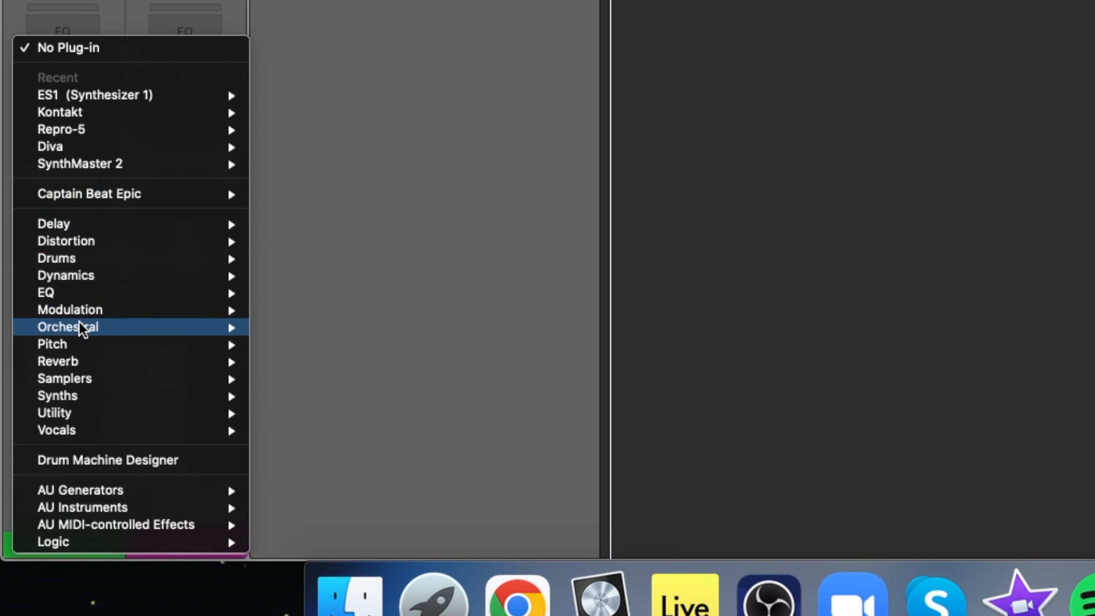
pyautogui.moveTo(110, 230)
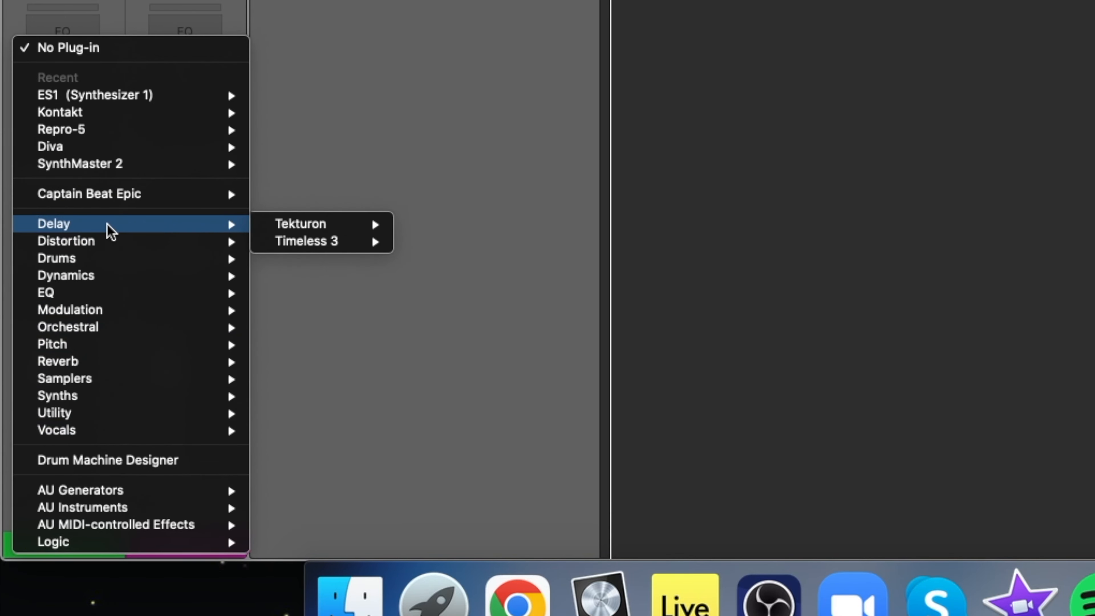
pyautogui.press('Escape')
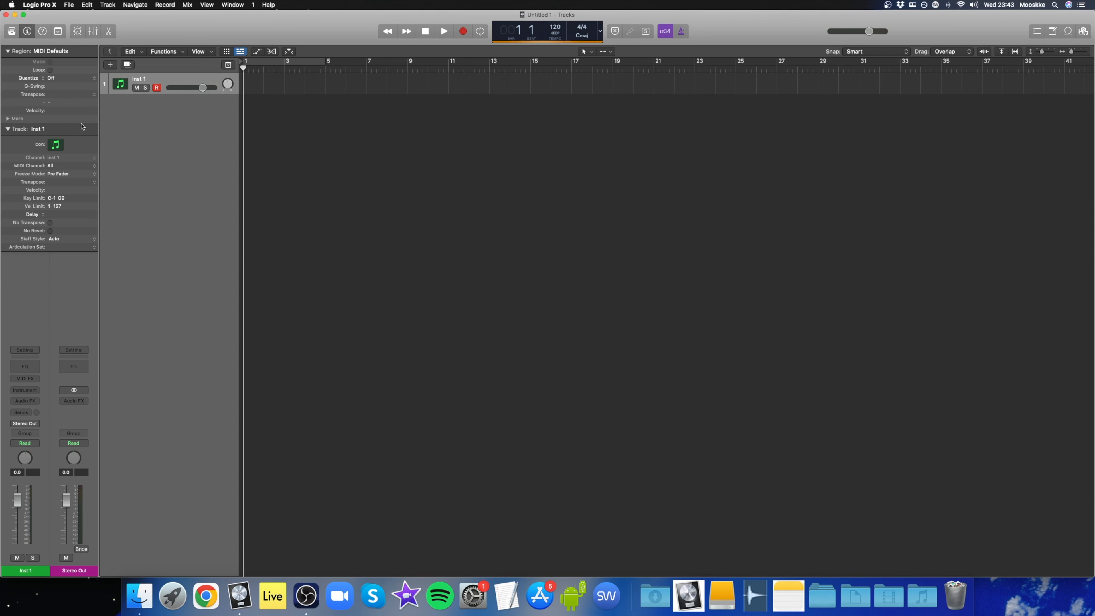
# Step: Expand the additional region parameters in the inspector and keep the track parameters collapsed
pyautogui.click(8, 129)
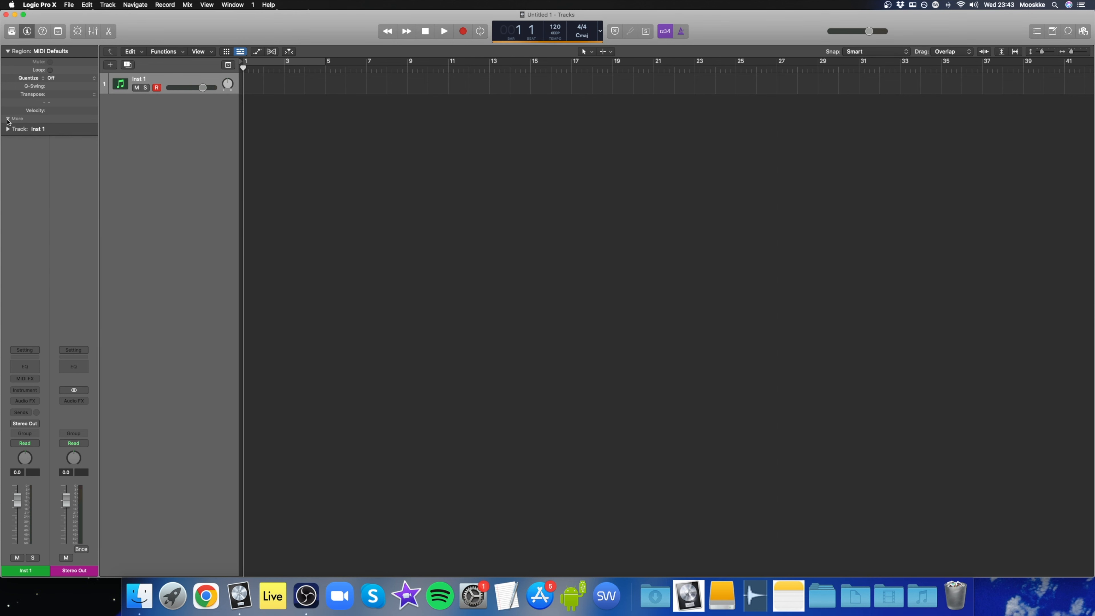
pyautogui.click(8, 118)
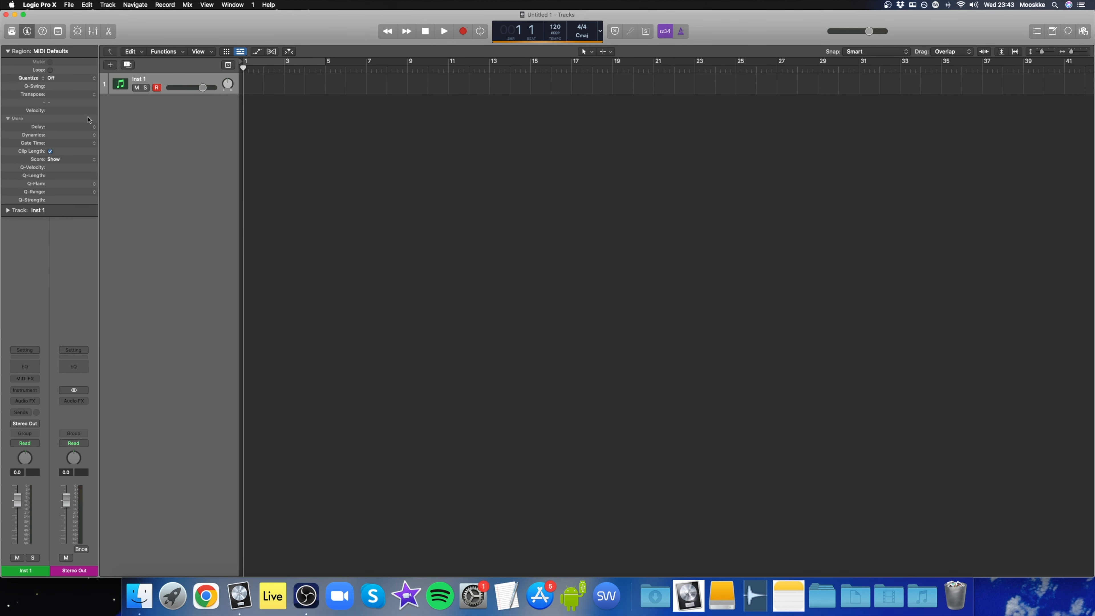
pyautogui.click(9, 211)
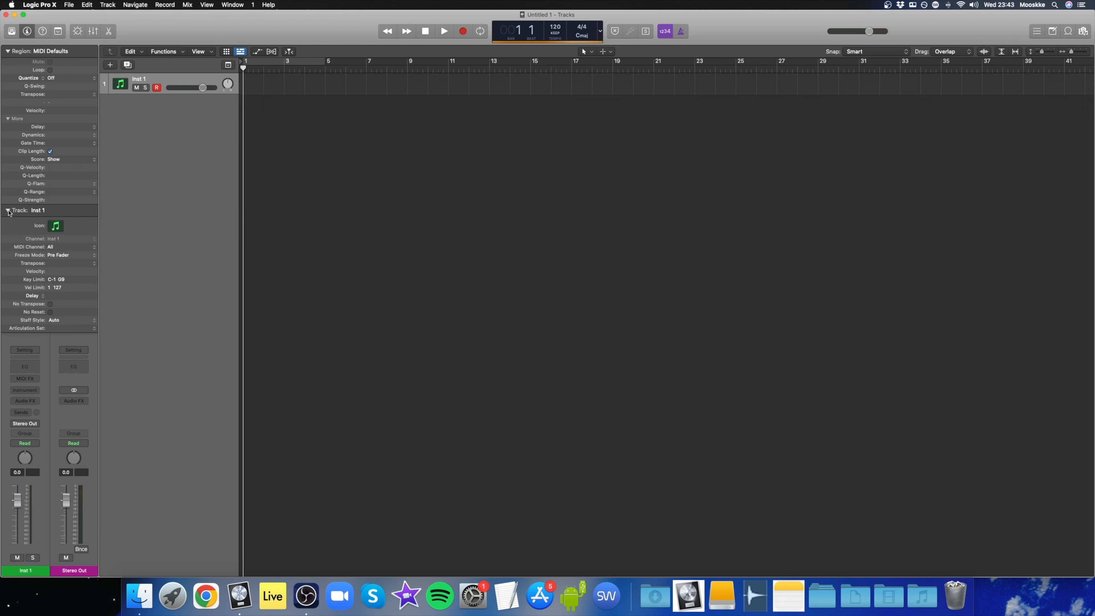
pyautogui.click(8, 211)
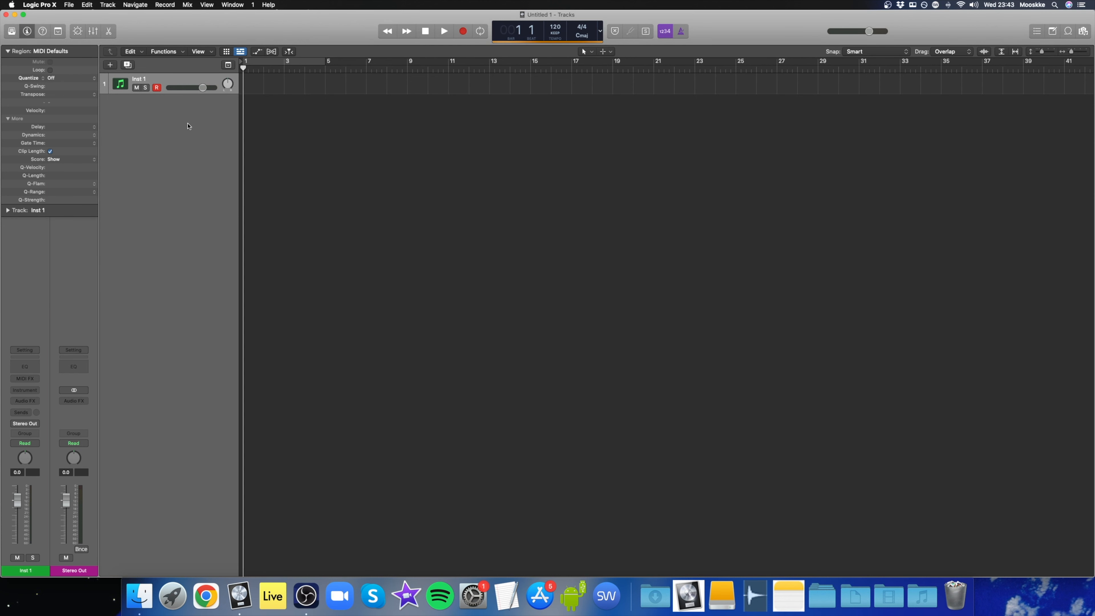
# Step: Add one audio track with audio input 1 + 2 and output 1 + 2
pyautogui.click(110, 64)
pyautogui.click(555, 42)
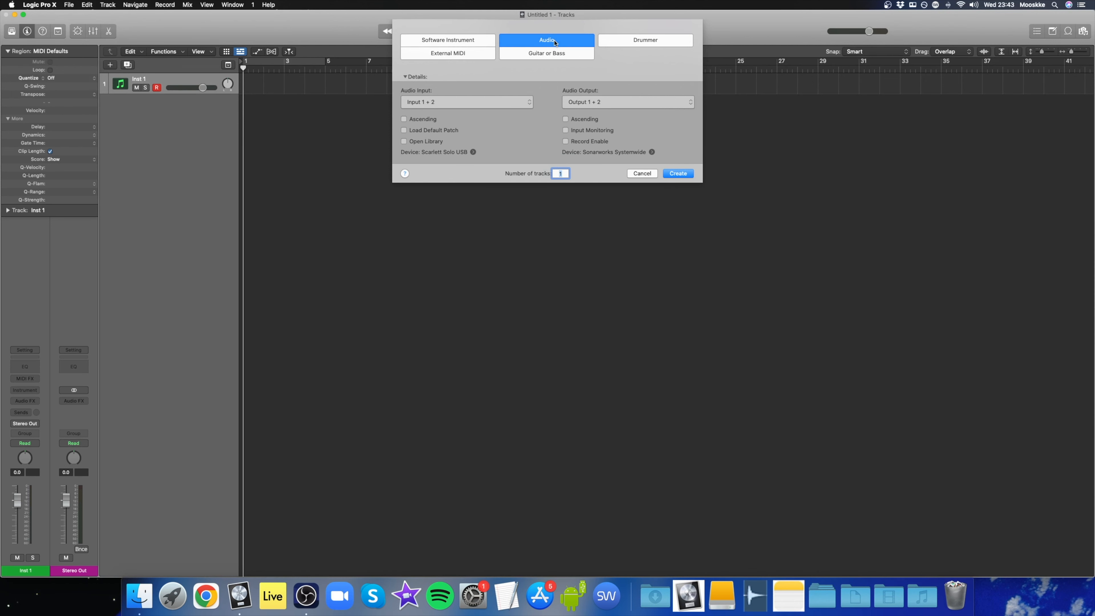
pyautogui.click(688, 175)
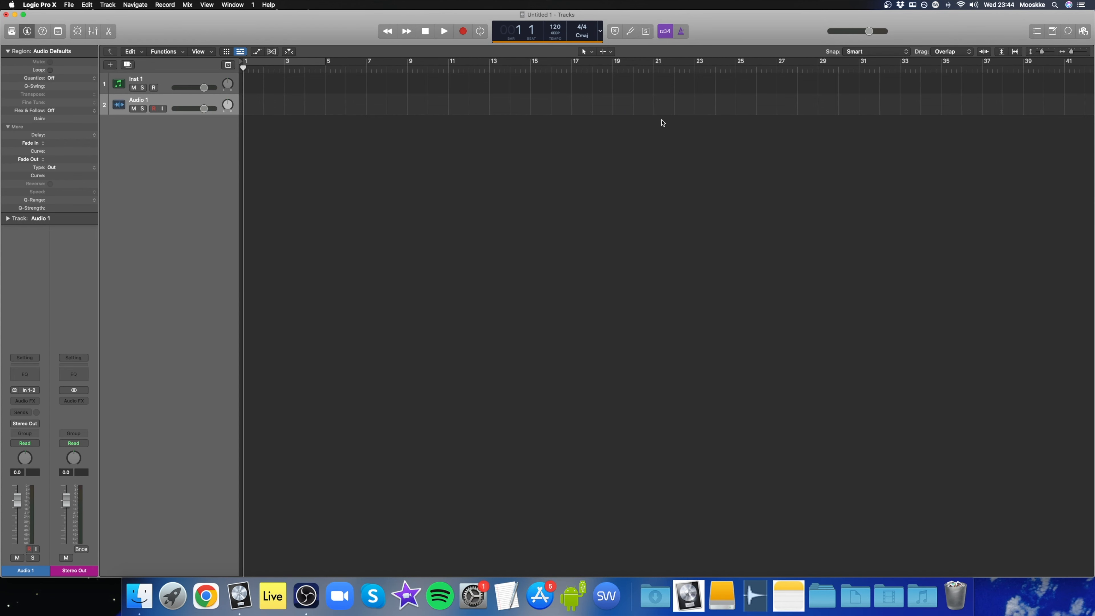
# Step: Place the "New" Spoken Word Apple Loop on the audio track at bar 2
pyautogui.click(1053, 31)
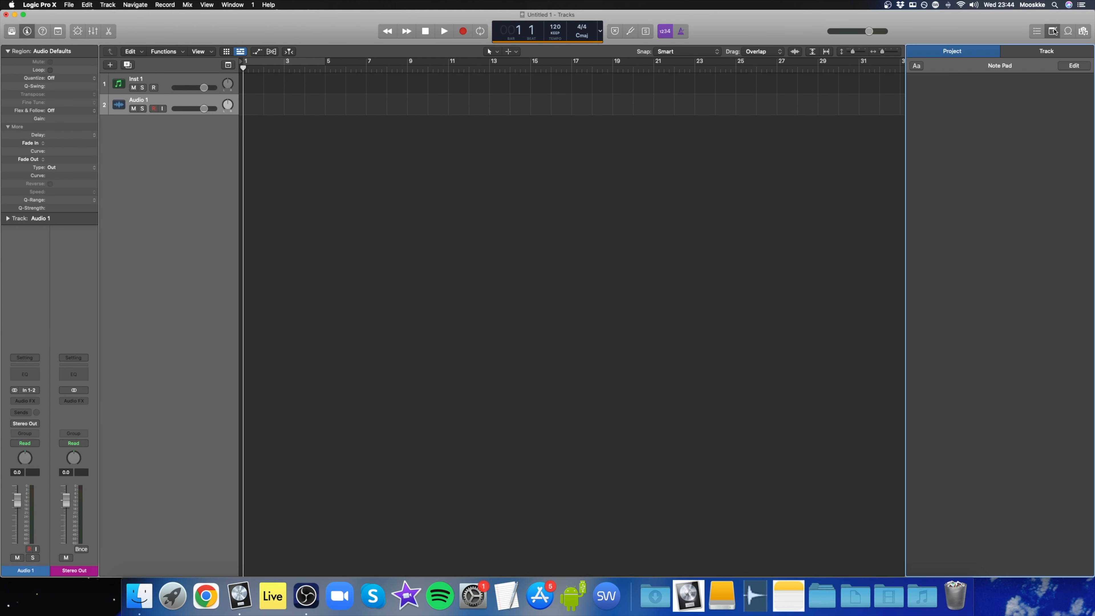
pyautogui.click(1084, 31)
pyautogui.click(1068, 32)
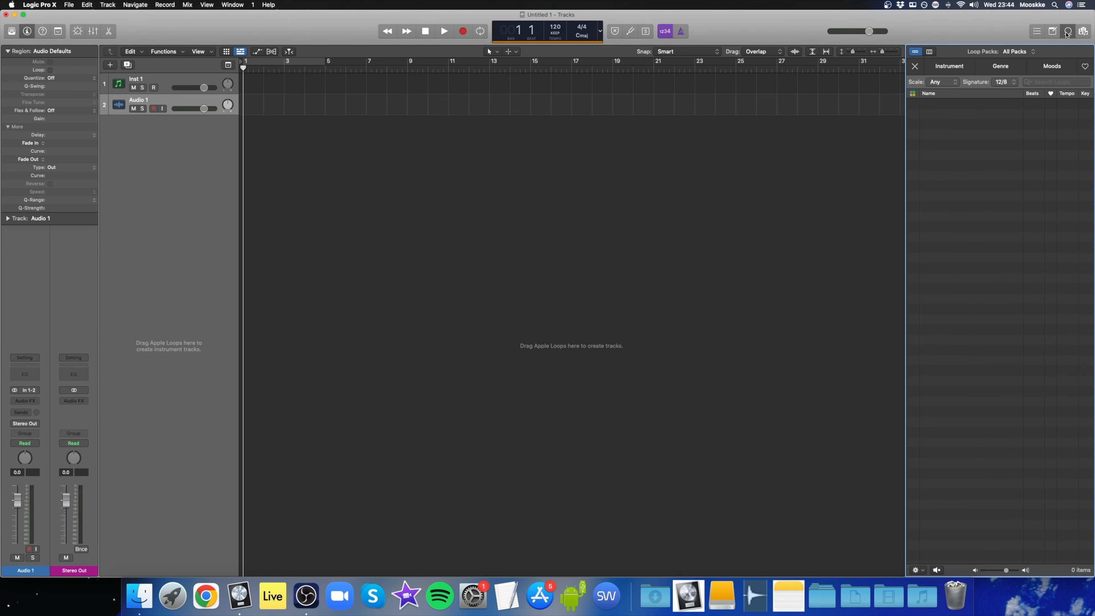
pyautogui.moveTo(935, 155); pyautogui.dragTo(266, 103)
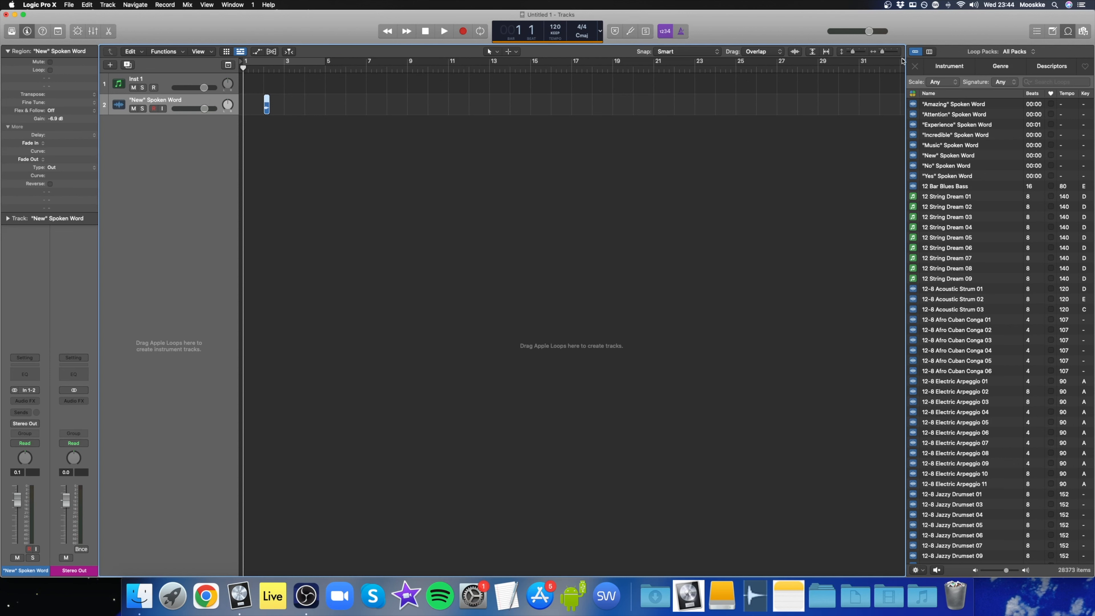
# Step: Enlarge the tracks area horizontally and vertically to view the waveform of the "New" Spoken Word region
pyautogui.click(887, 52)
pyautogui.click(895, 53)
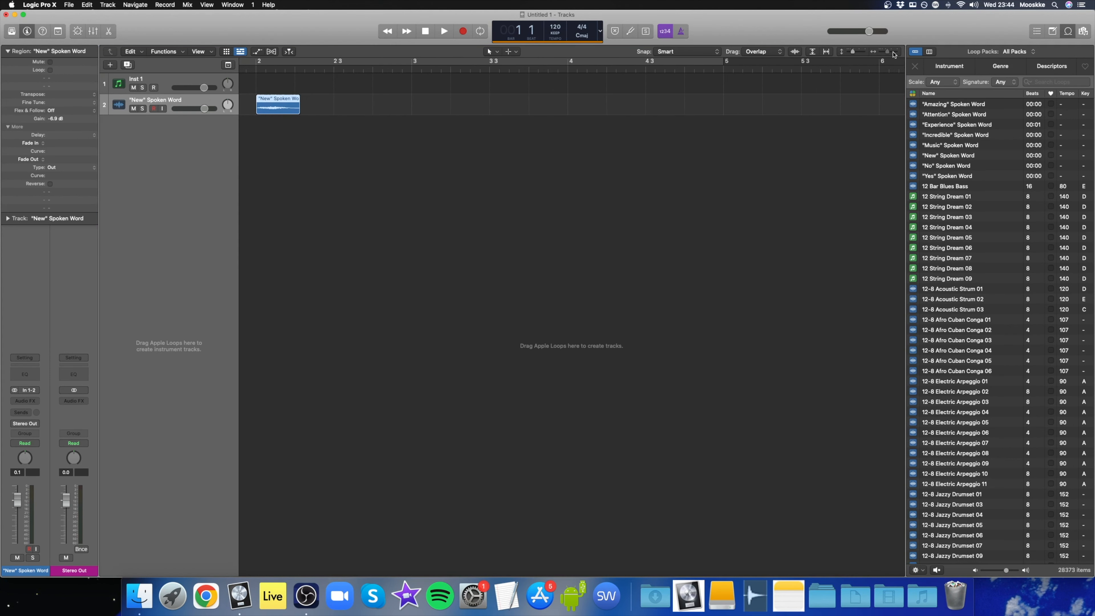
pyautogui.hscroll(-5, 558, 107)
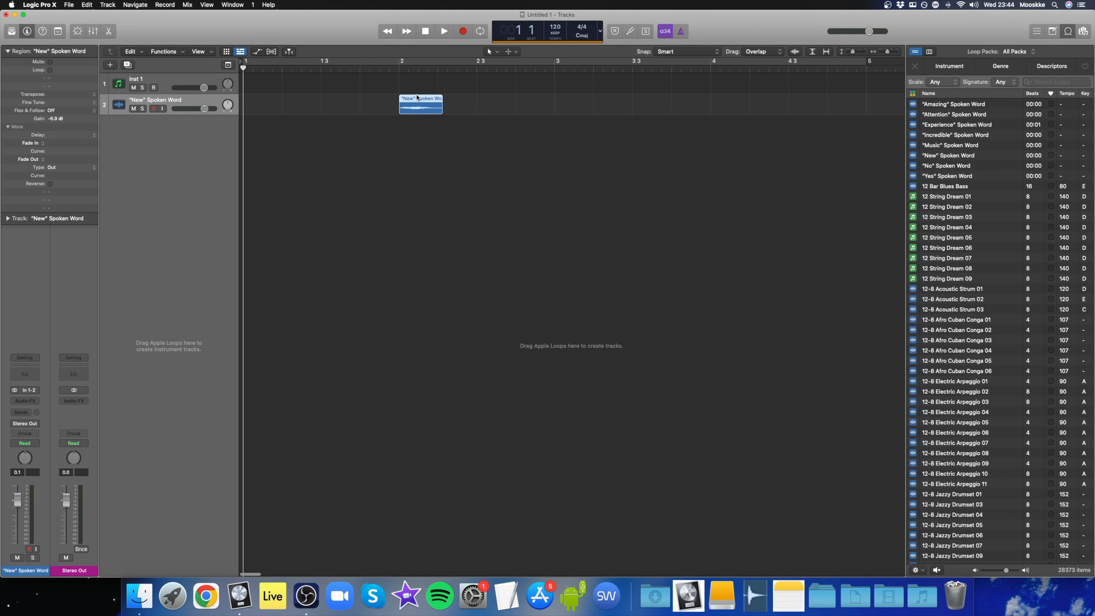
pyautogui.click(862, 52)
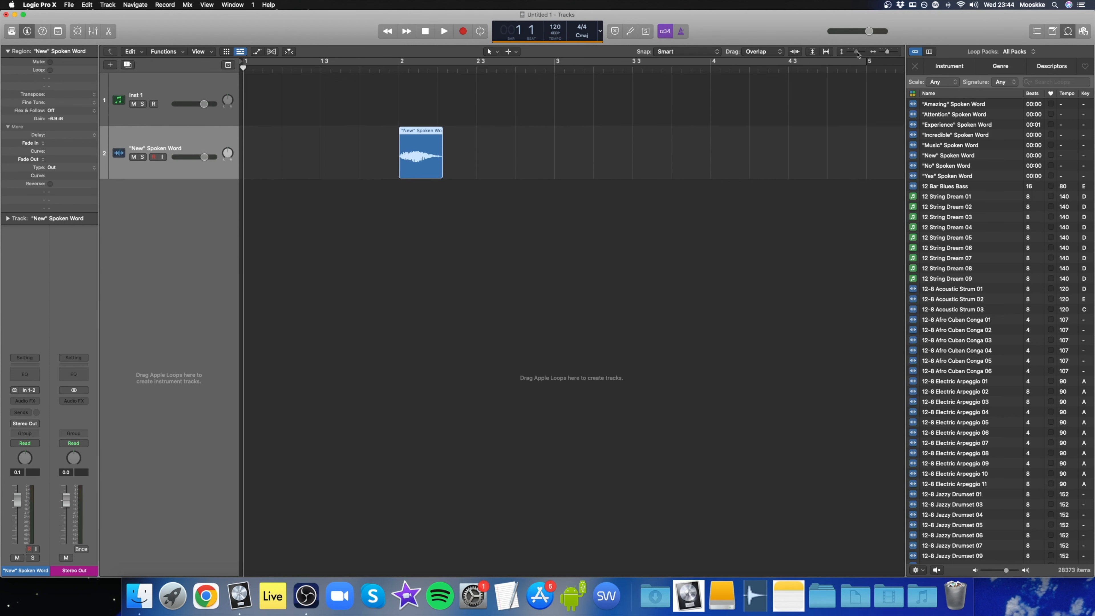
# Step: Set the gain of the "New" Spoken Word region to -7.6 dB
pyautogui.moveTo(862, 54); pyautogui.dragTo(858, 52)
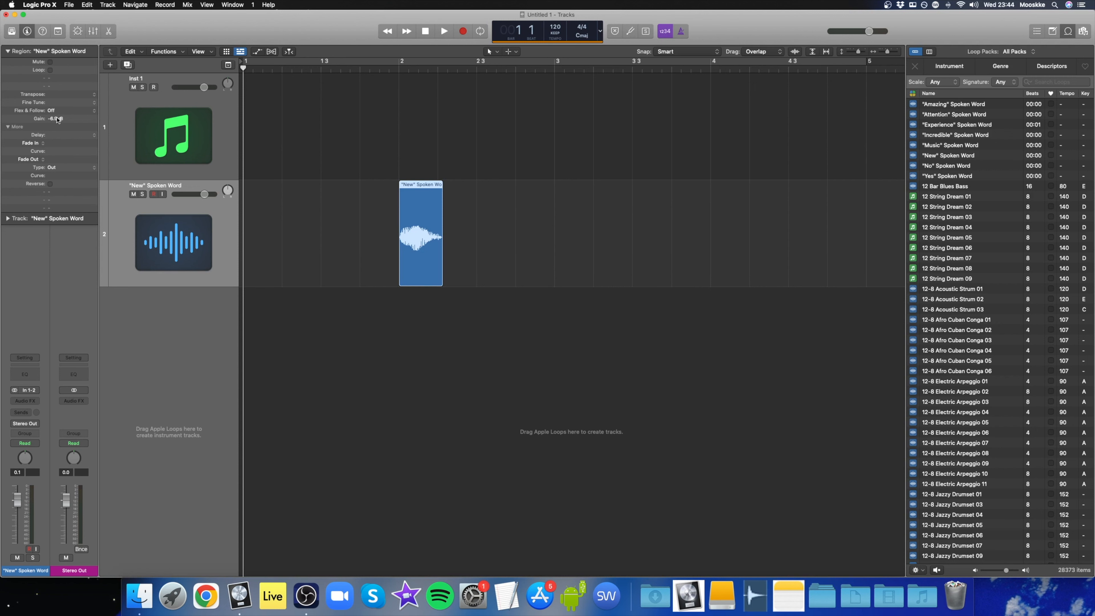
pyautogui.moveTo(57, 124); pyautogui.dragTo(62, 212)
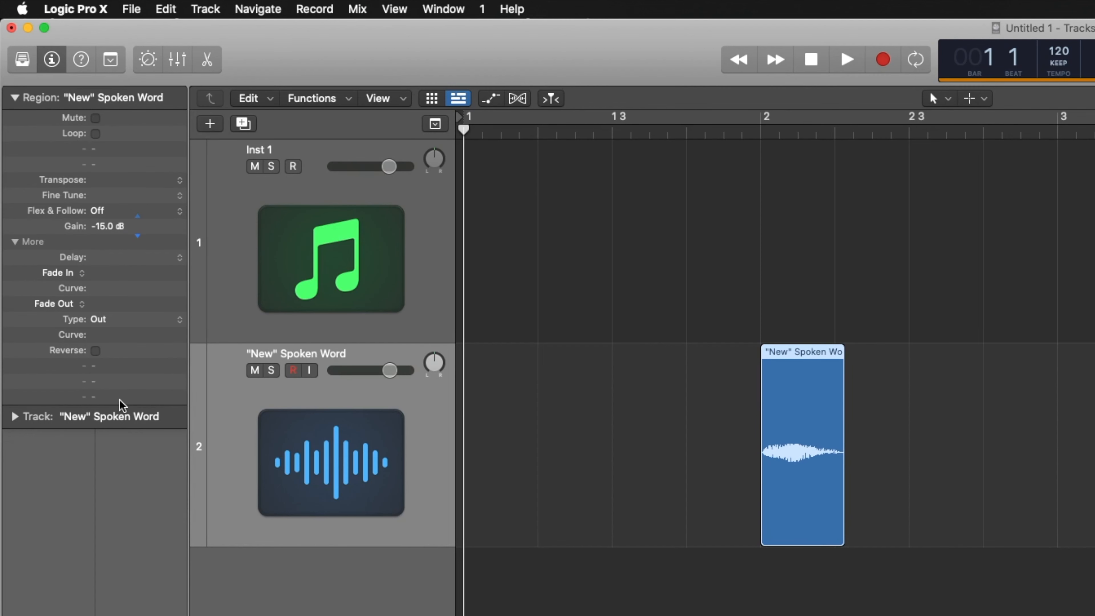
pyautogui.moveTo(120, 401); pyautogui.dragTo(135, 281)
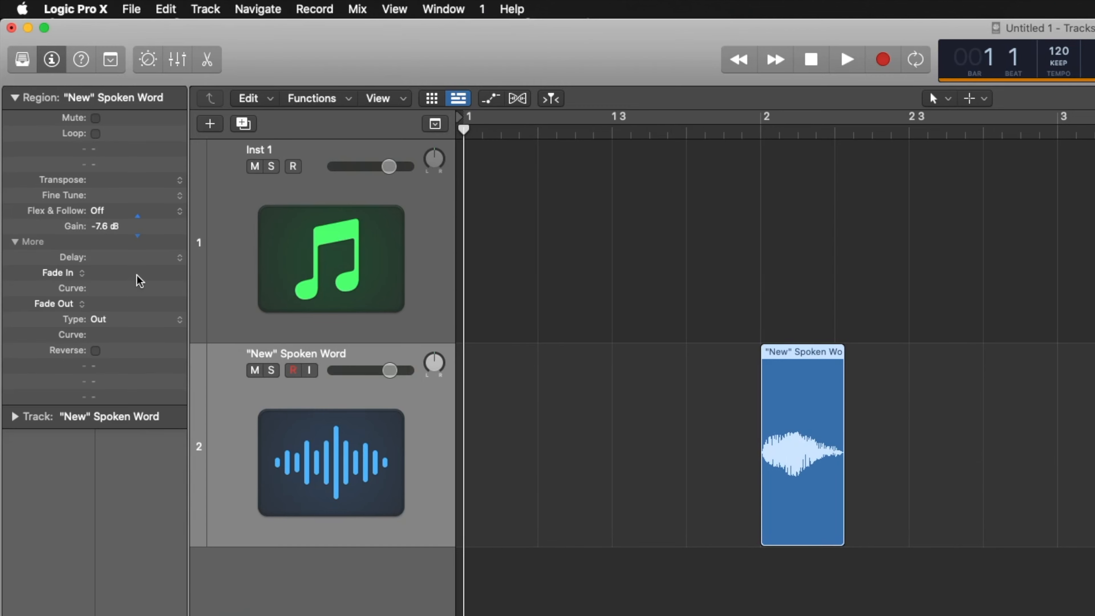
pyautogui.click(358, 172)
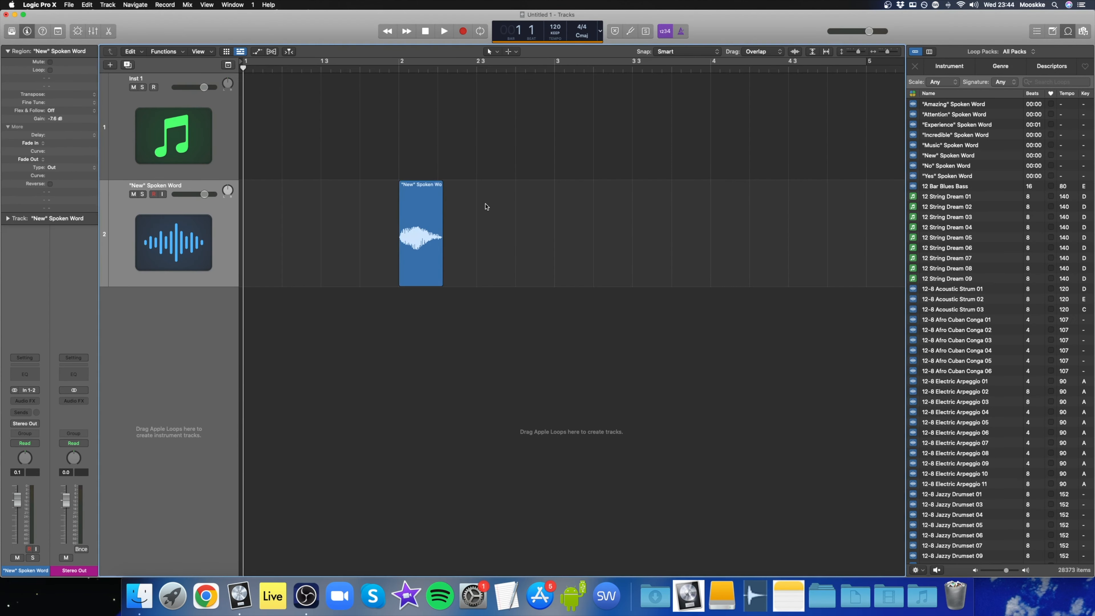
# Step: Apply a Slow Down fade of 383 to the "New" Spoken Word region and play it in a cycle over bar 2's first beat
pyautogui.click(401, 201)
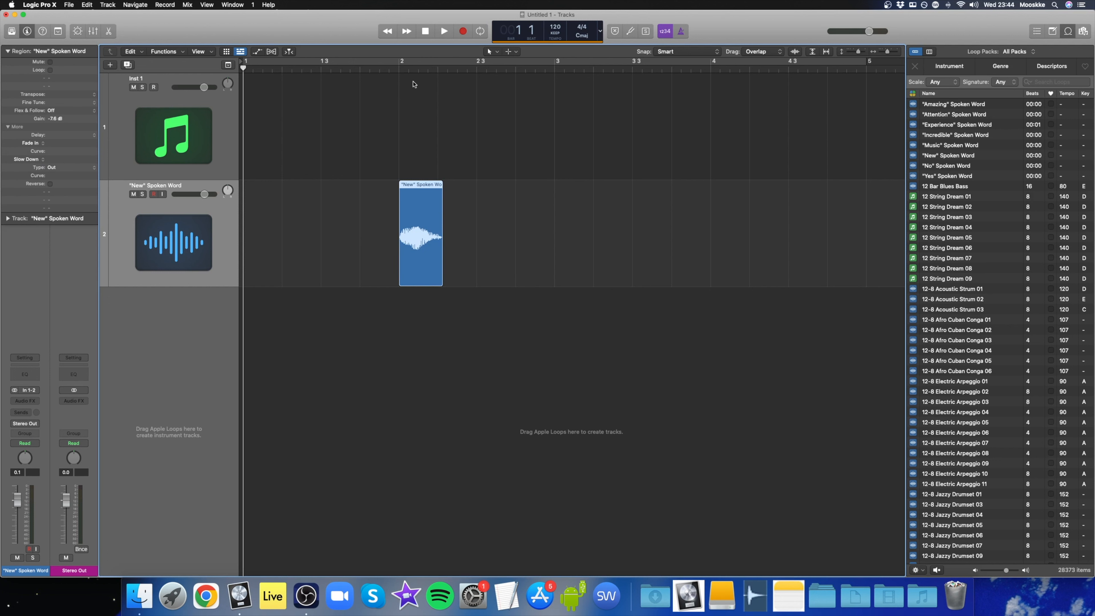
pyautogui.moveTo(401, 62); pyautogui.dragTo(437, 69)
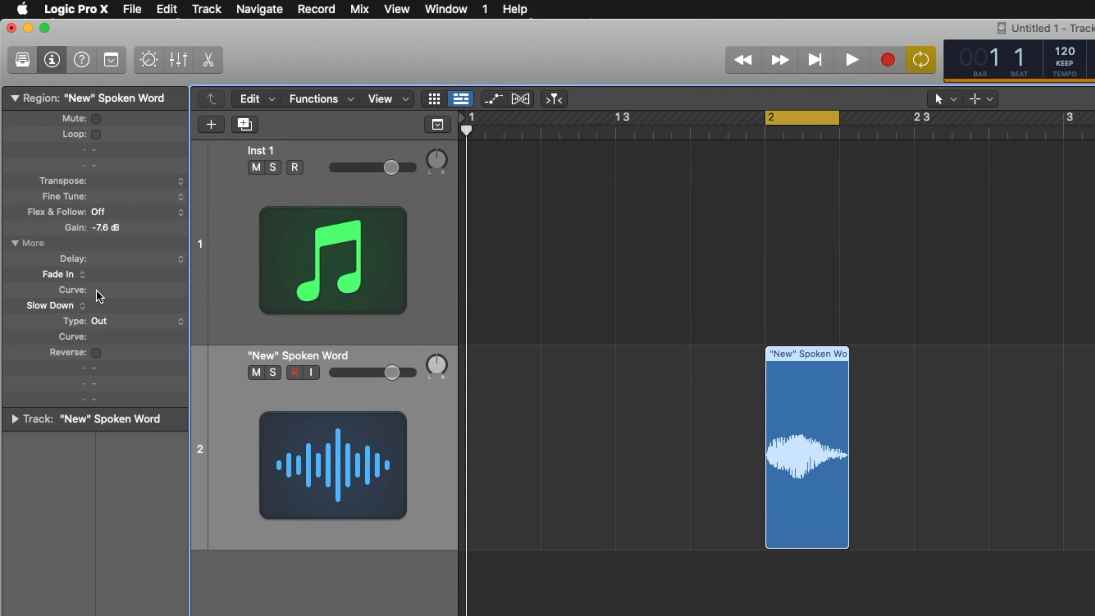
pyautogui.moveTo(67, 158); pyautogui.dragTo(78, 0)
pyautogui.moveTo(151, 4); pyautogui.dragTo(151, 218)
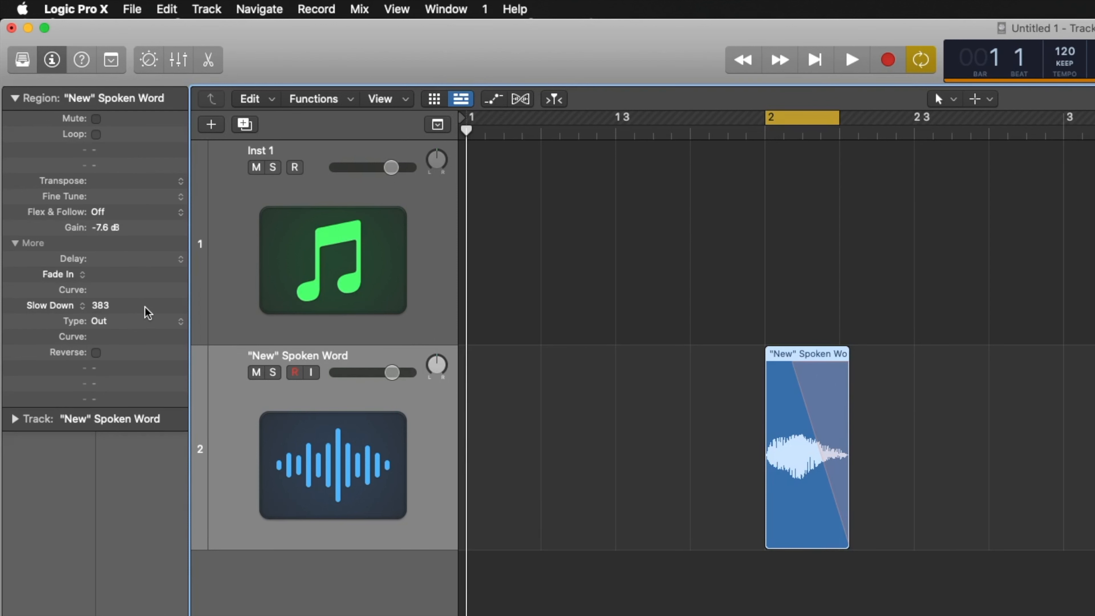
pyautogui.press('space')
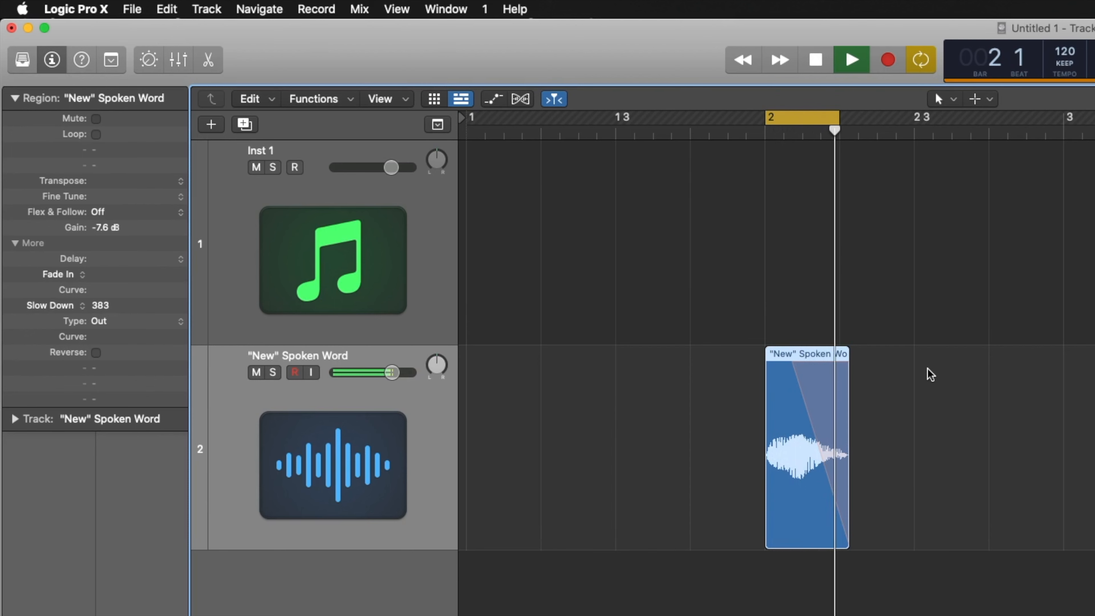
pyautogui.press('space')
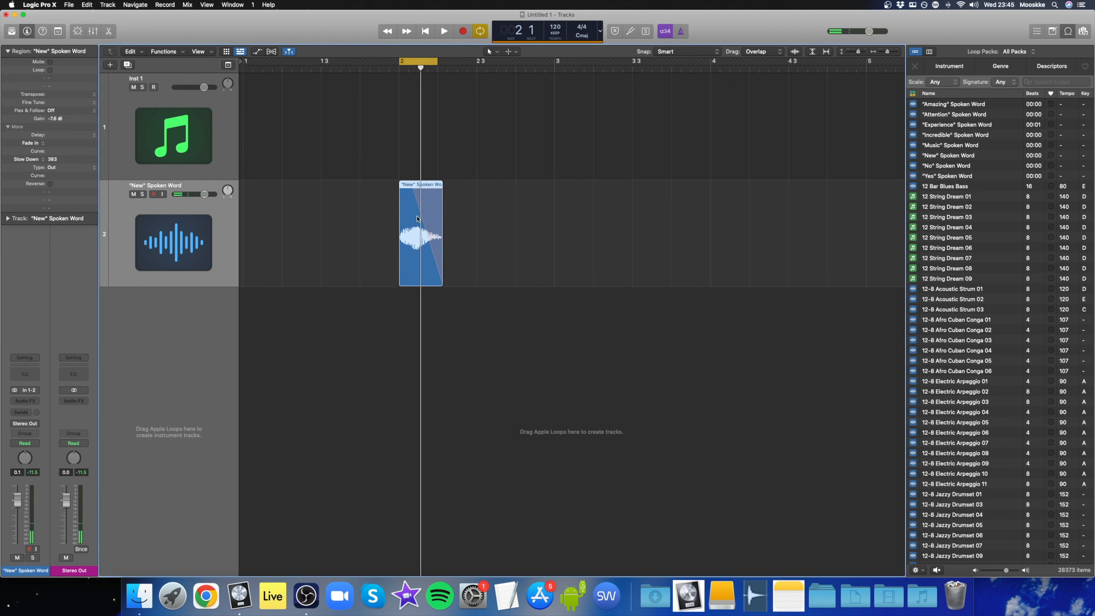
# Step: Hide the Loop Browser and move the "New" Spoken Word region to bar 3
pyautogui.moveTo(413, 192); pyautogui.dragTo(478, 190)
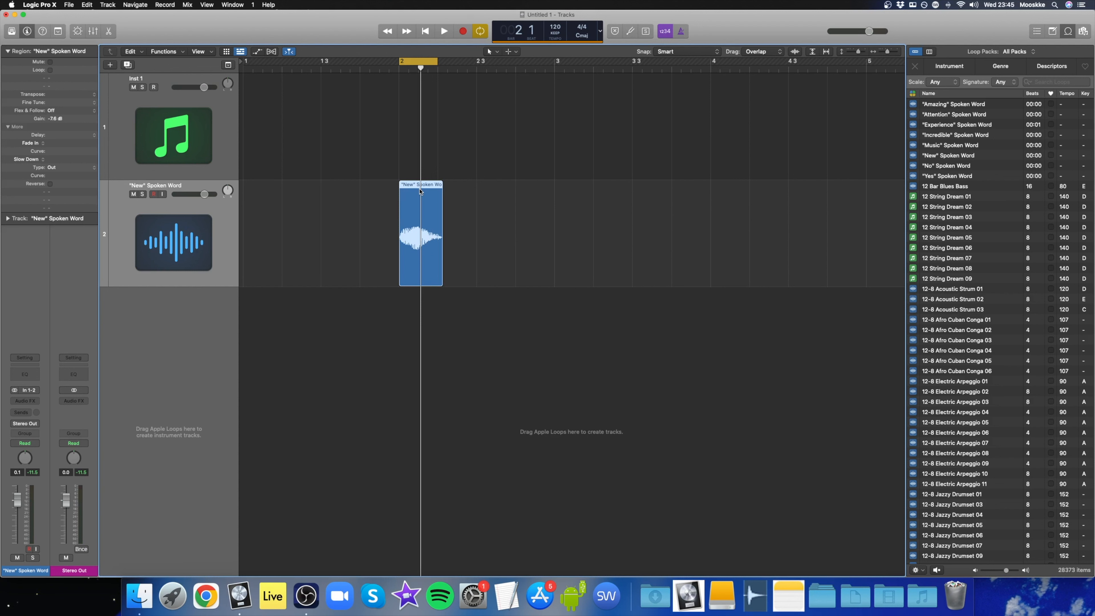
pyautogui.click(1069, 32)
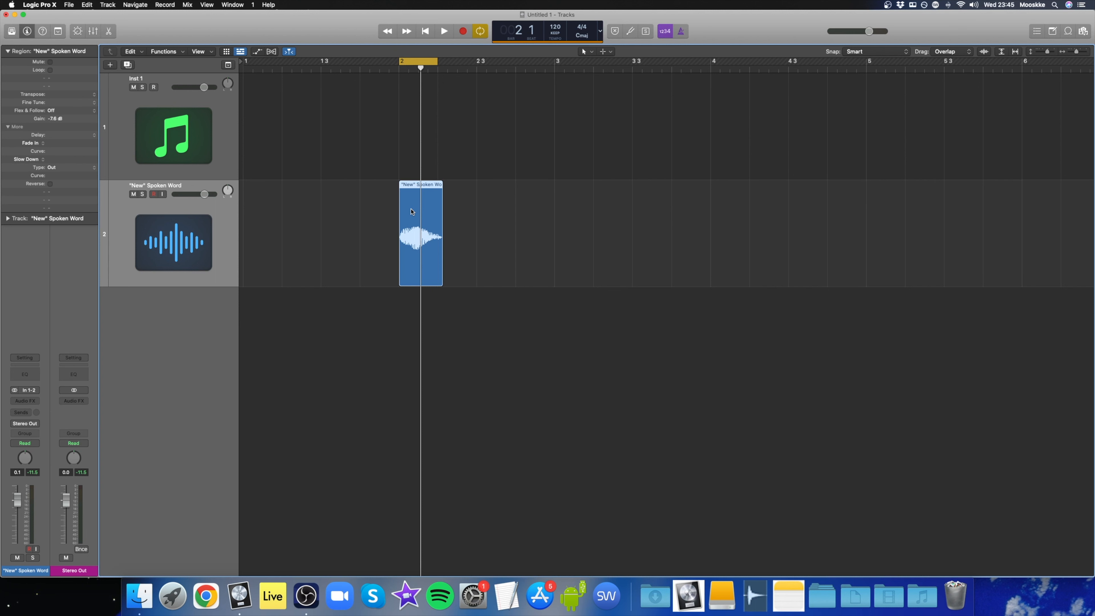
pyautogui.moveTo(412, 196); pyautogui.dragTo(576, 190)
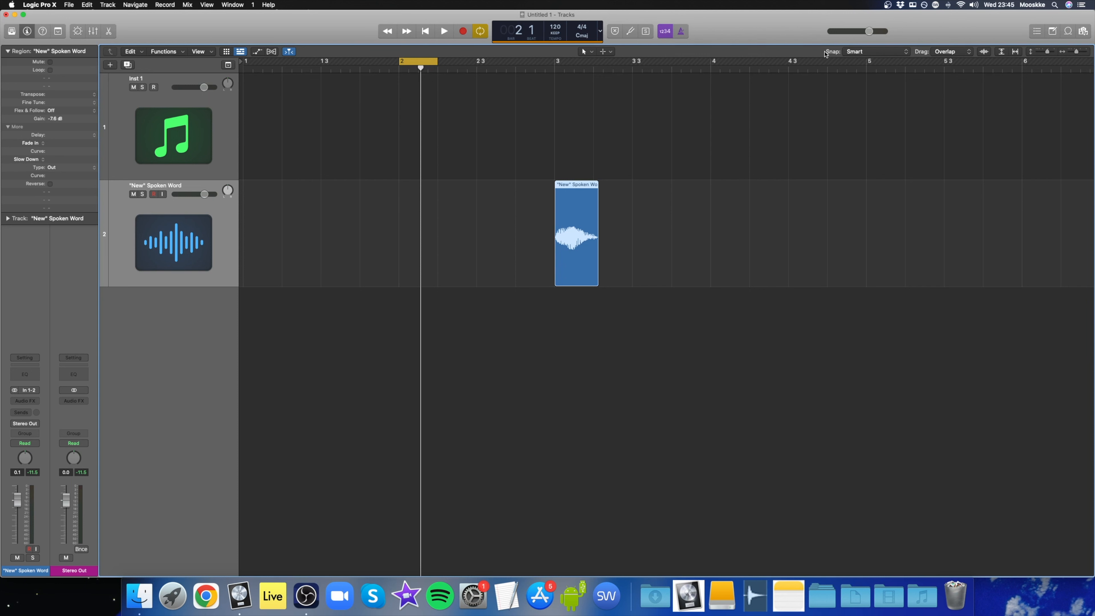
# Step: Turn on Snap Regions to Absolute Value and move the "New" Spoken Word region and playhead to bar 2 beat 3
pyautogui.click(871, 55)
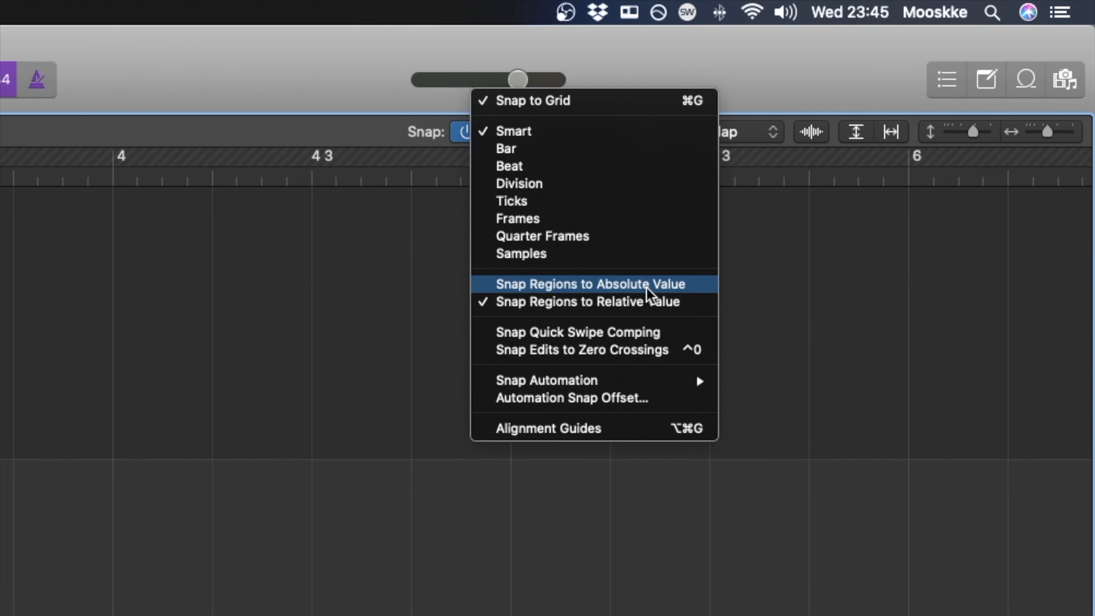
pyautogui.click(554, 287)
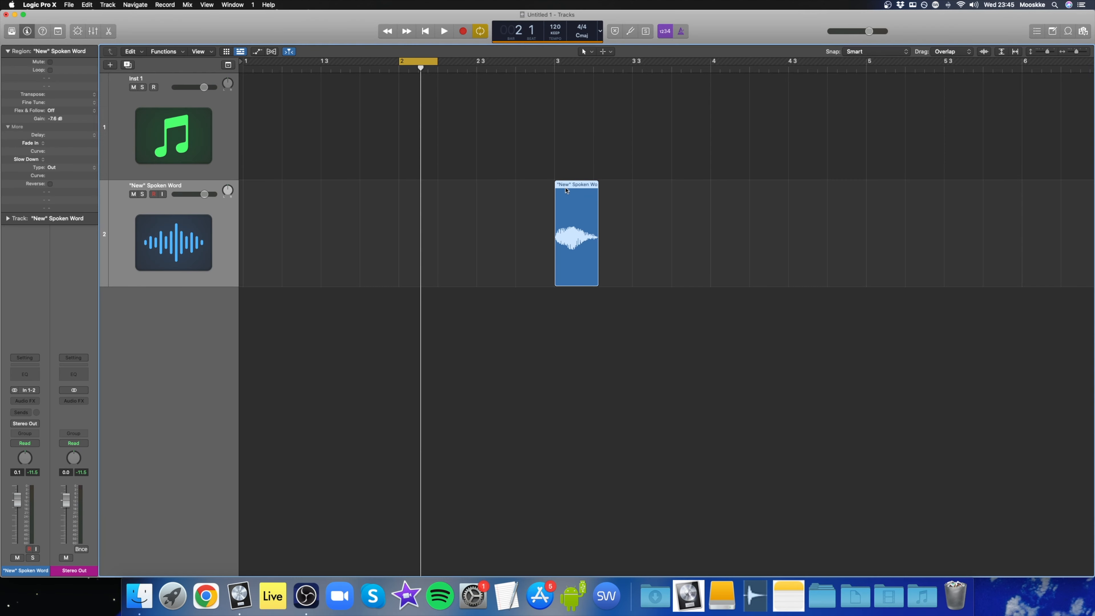
pyautogui.moveTo(566, 190); pyautogui.dragTo(492, 185)
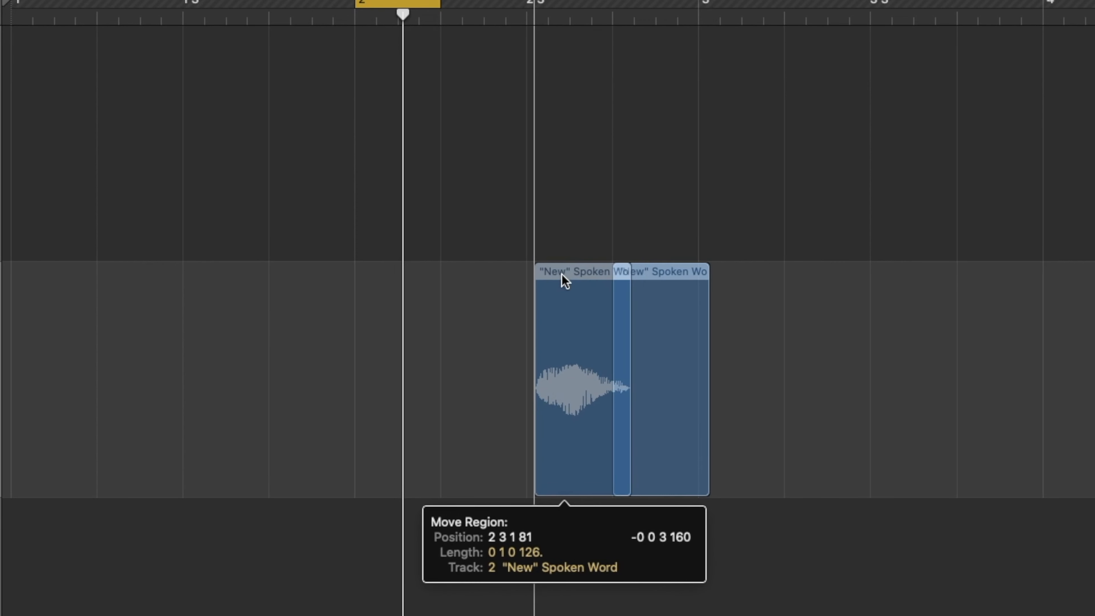
pyautogui.moveTo(561, 274); pyautogui.dragTo(558, 272)
pyautogui.click(526, 24)
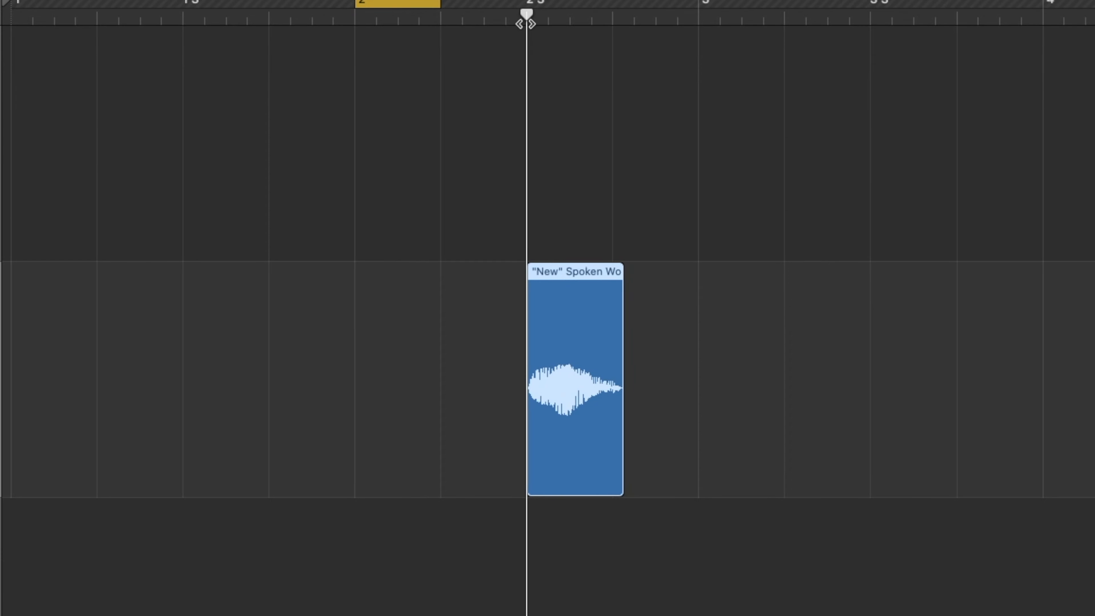
# Step: Set the snap mode to Beat and move the "New" Spoken Word region to bar 2
pyautogui.click(880, 51)
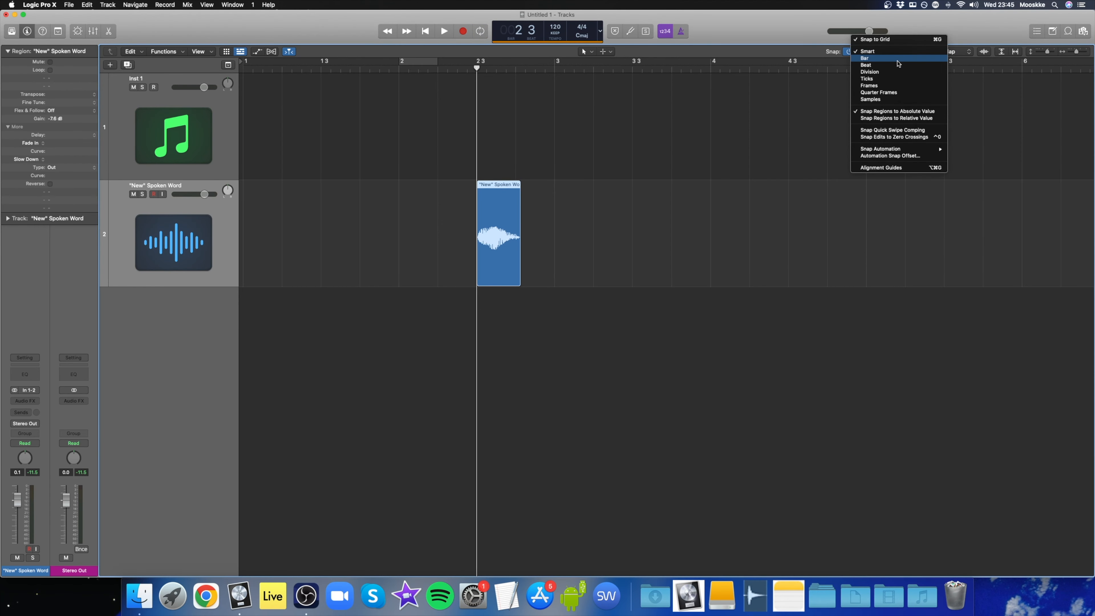
pyautogui.click(867, 65)
pyautogui.moveTo(501, 188); pyautogui.dragTo(428, 187)
# Step: Try a small region move with Snap Regions to Relative Value and restore Snap Regions to Absolute Value
pyautogui.click(904, 52)
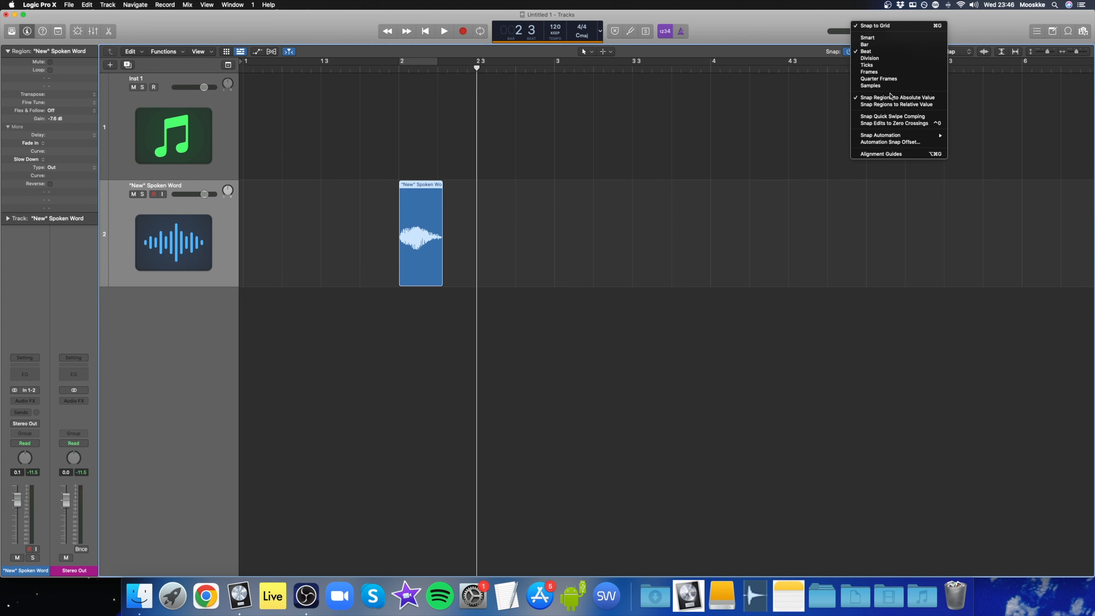
pyautogui.click(895, 105)
pyautogui.moveTo(430, 197)
pyautogui.mouseDown()
pyautogui.moveTo(271, 202)
pyautogui.moveTo(420, 209)
pyautogui.mouseUp()
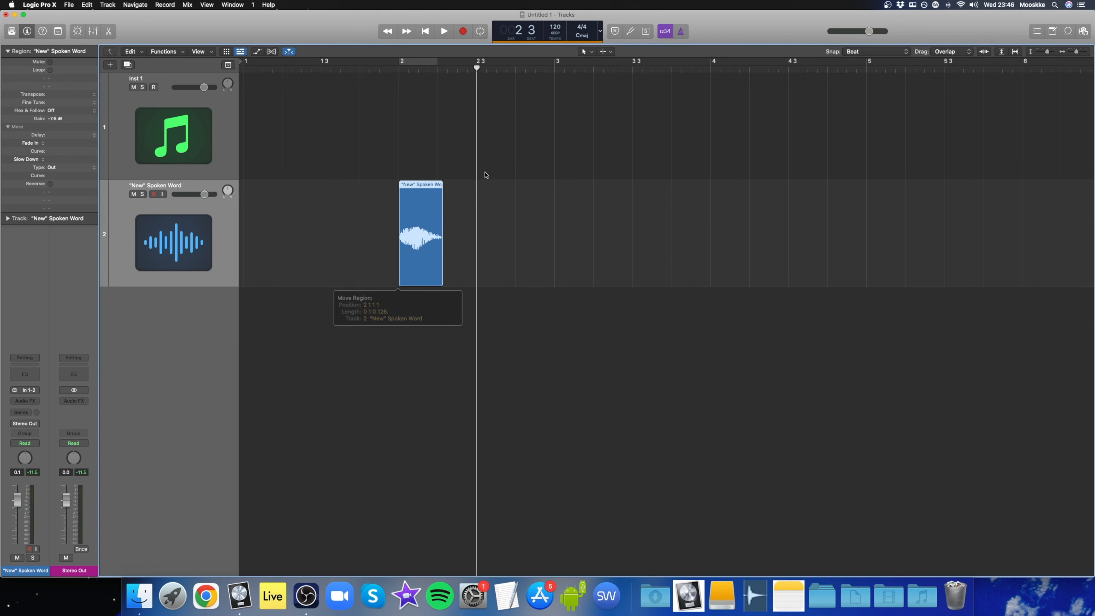
pyautogui.click(897, 53)
pyautogui.click(897, 98)
# Step: Set the snap mode to Smart and move the "New" Spoken Word region slightly before bar 2
pyautogui.click(871, 52)
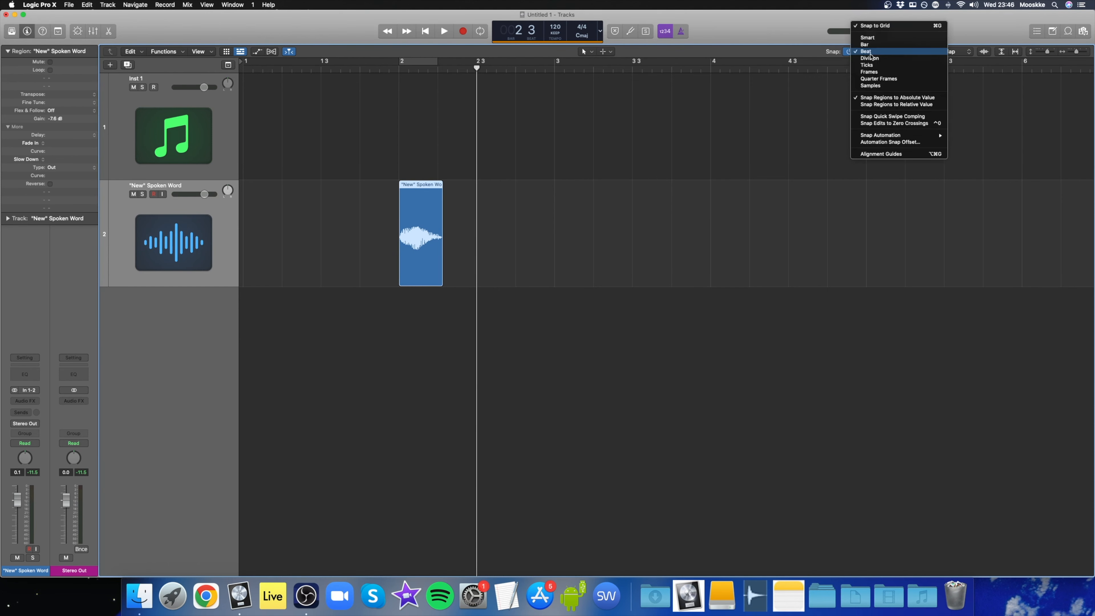
pyautogui.click(868, 38)
pyautogui.moveTo(417, 198); pyautogui.dragTo(387, 199)
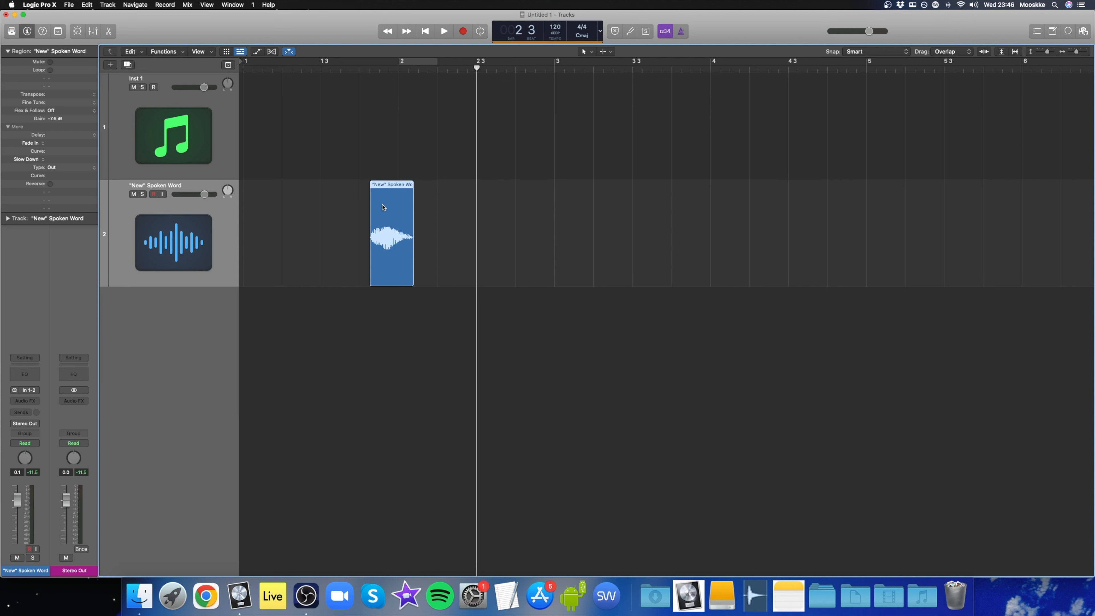
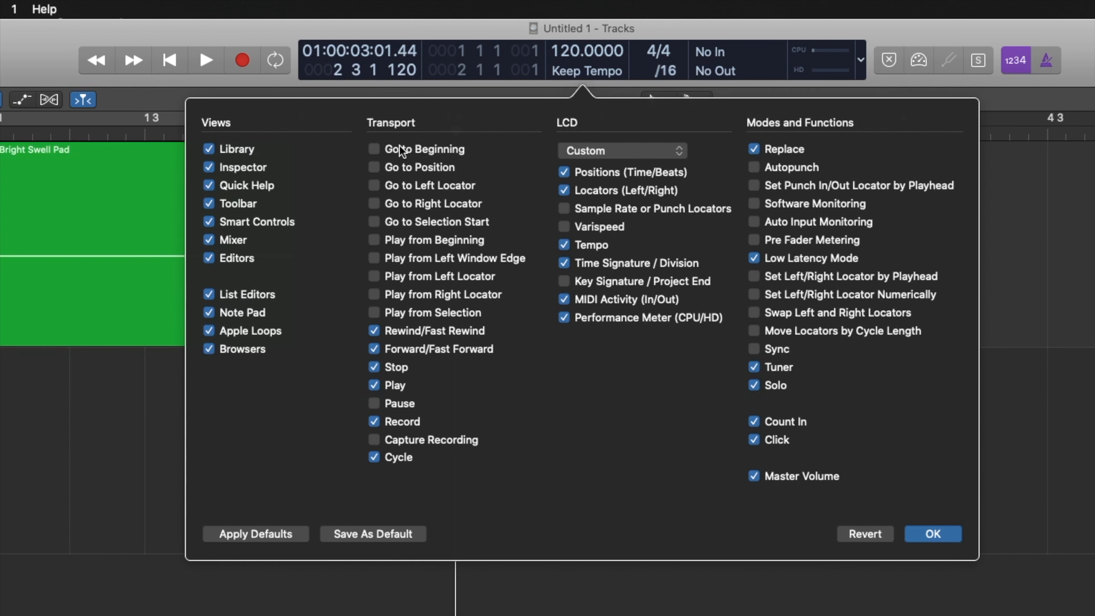
# Step: Add Go to Beginning, Play from Beginning and Capture Recording to the control bar's transport controls
pyautogui.click(375, 150)
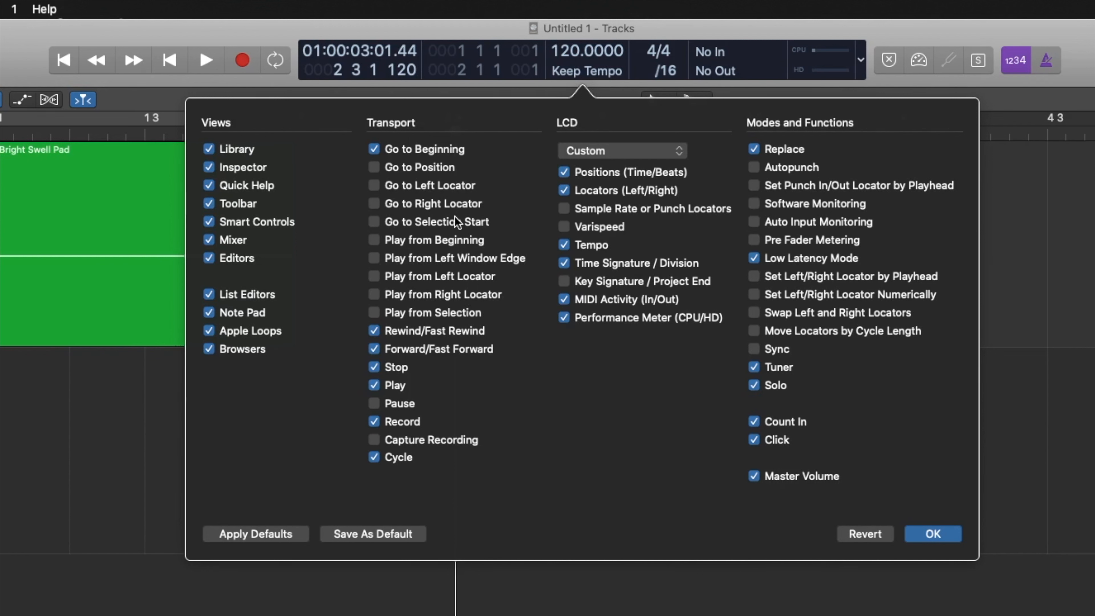
pyautogui.click(451, 243)
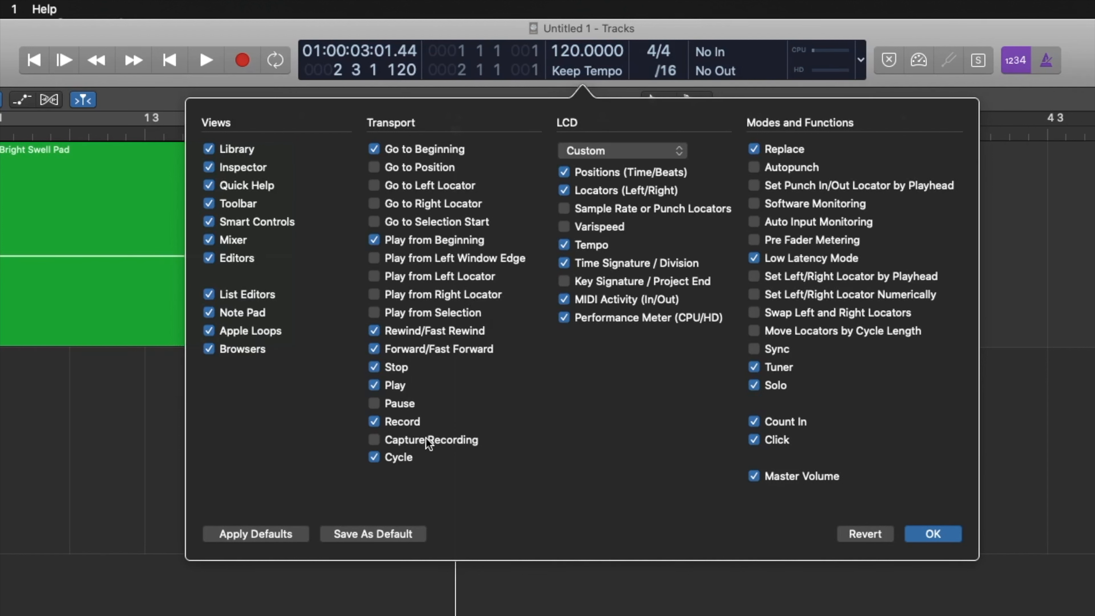
pyautogui.click(374, 440)
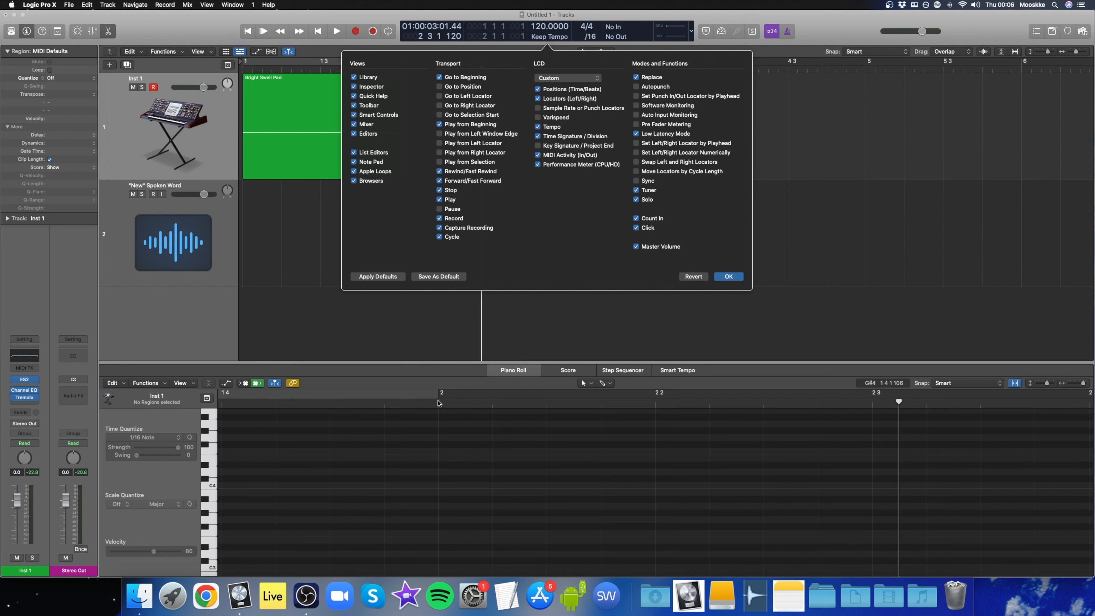
pyautogui.click(732, 278)
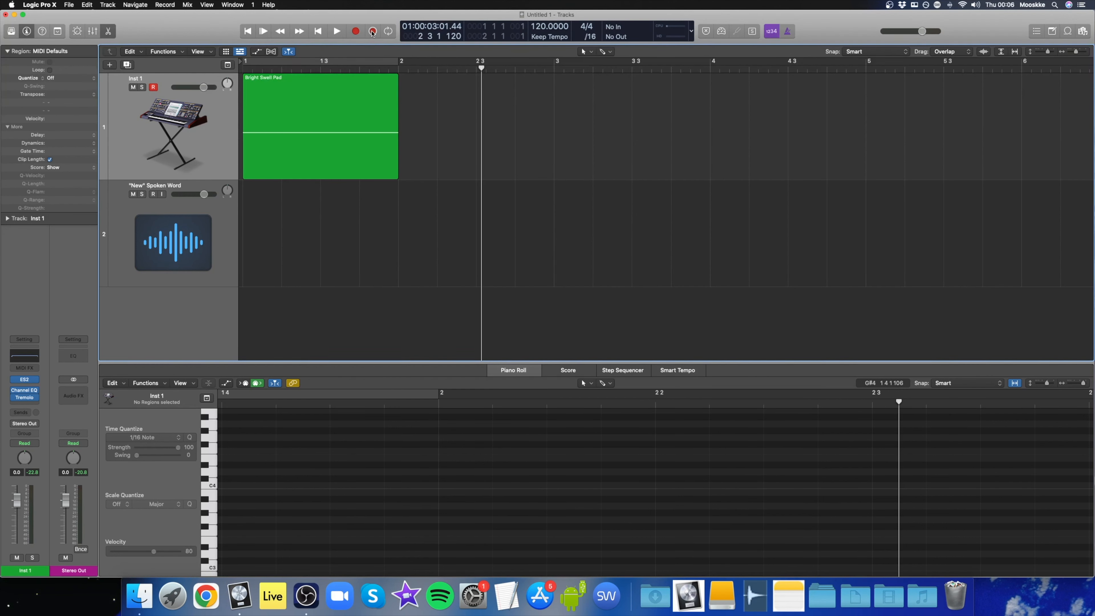
# Step: Capture the notes just played on the Inst 1 track as a new MIDI region at bar 2
pyautogui.click(246, 119)
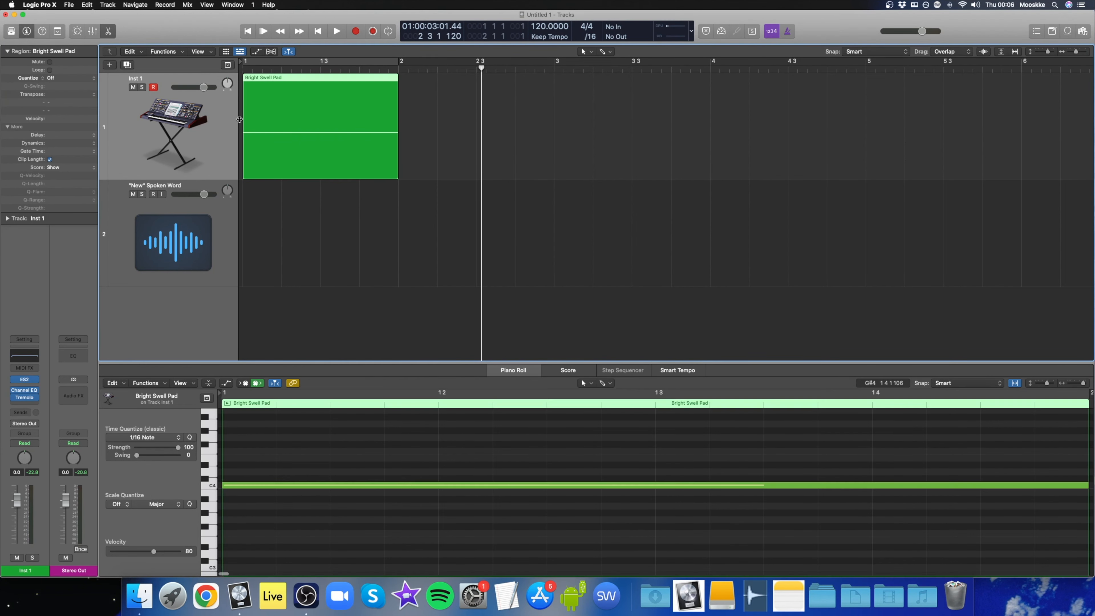
pyautogui.click(461, 111)
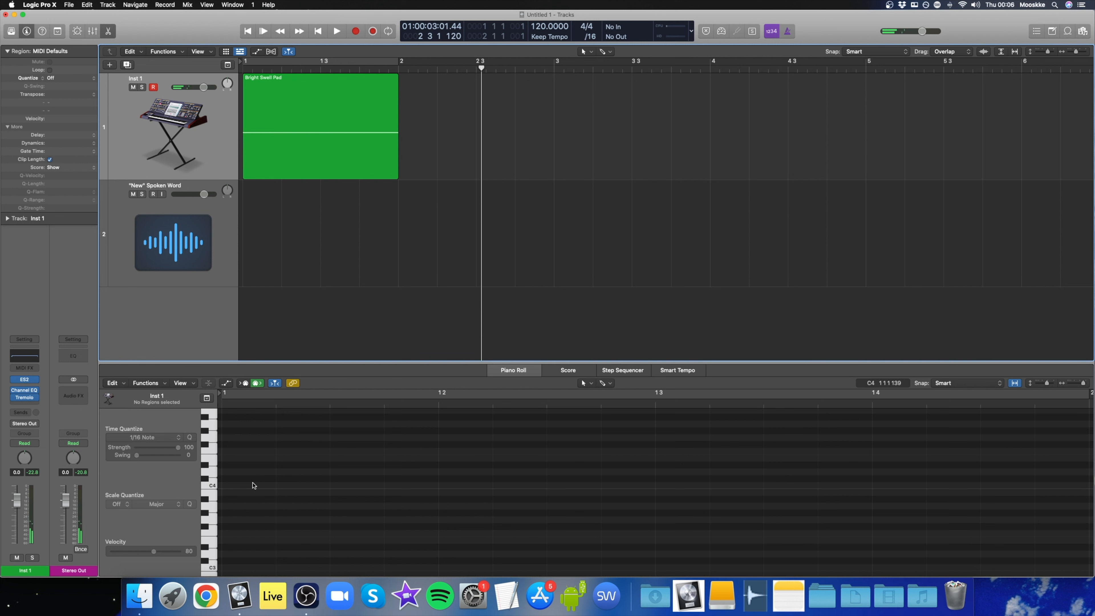
pyautogui.click(370, 34)
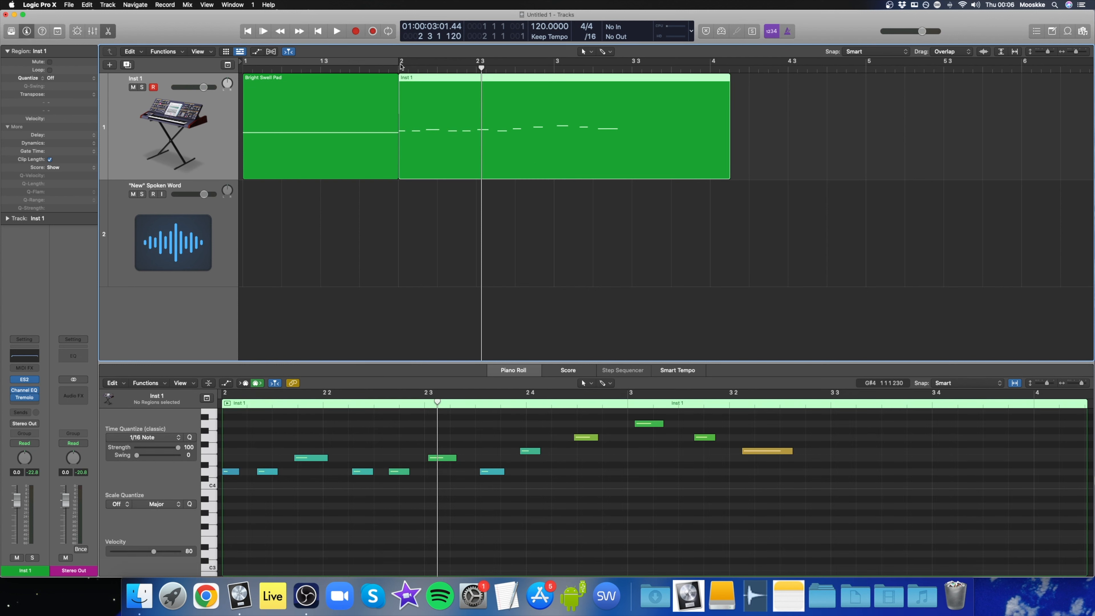
# Step: Play the captured region in a cycle from bar 2 to bar 3 beat 3, and delete that region
pyautogui.moveTo(400, 65); pyautogui.dragTo(630, 96)
pyautogui.press('space')
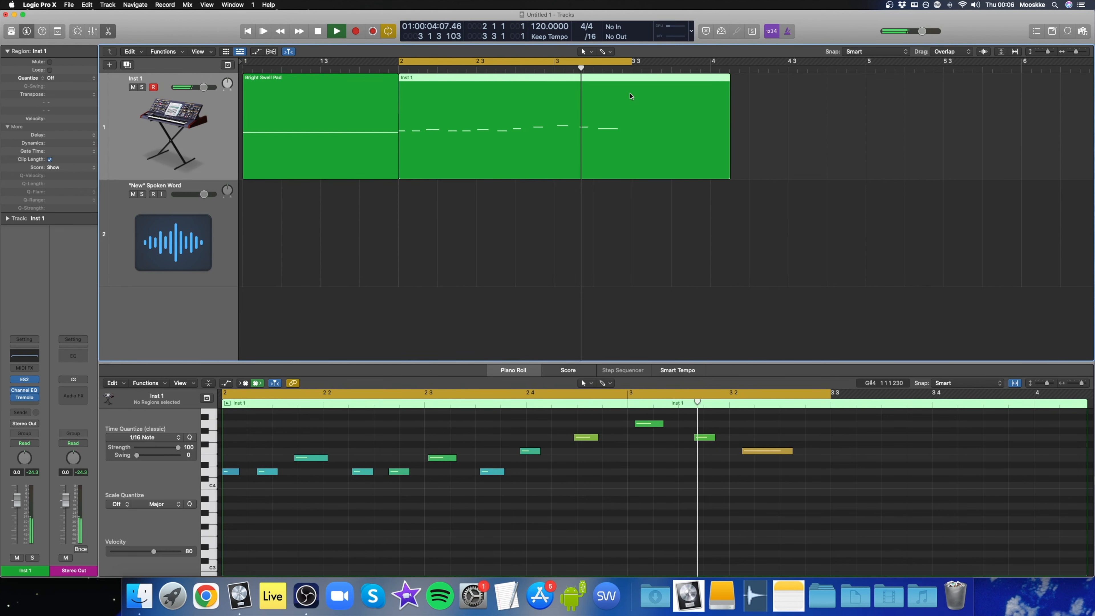
pyautogui.press('space')
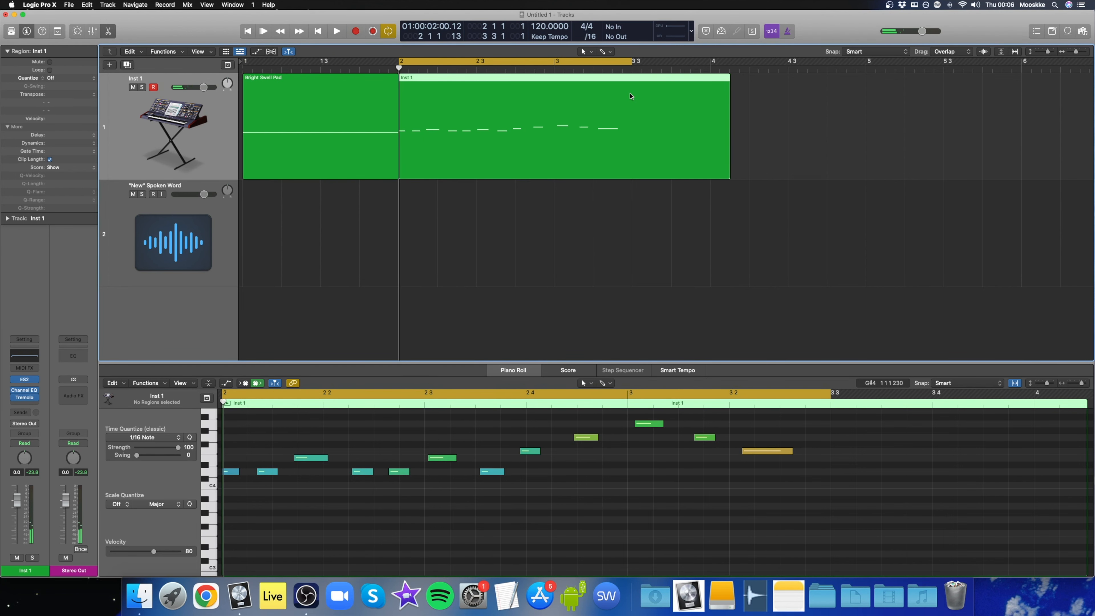
pyautogui.press('Delete')
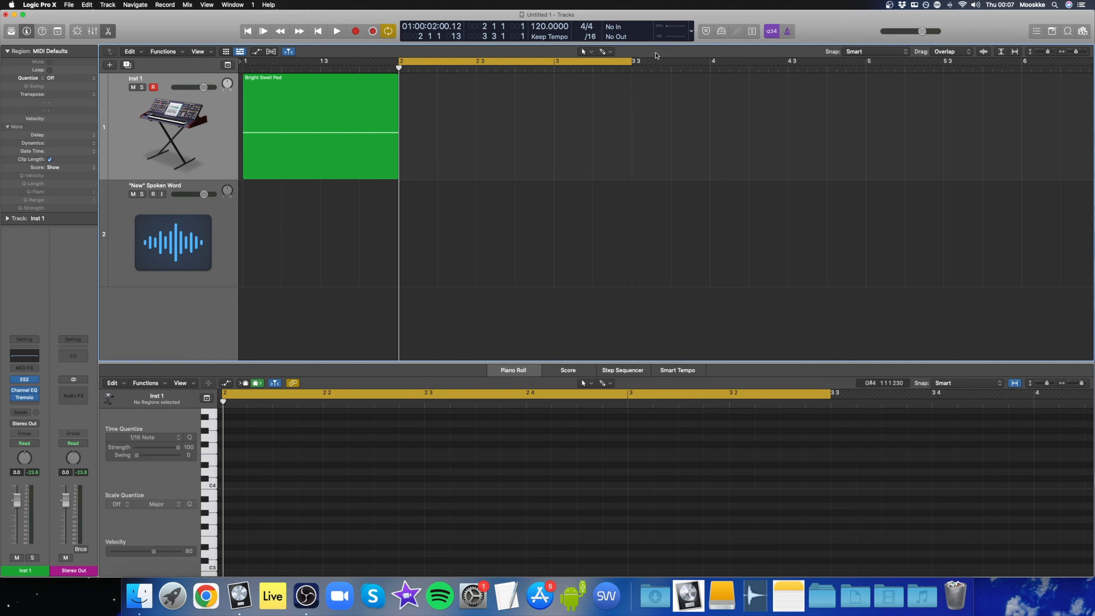
pyautogui.press('c')
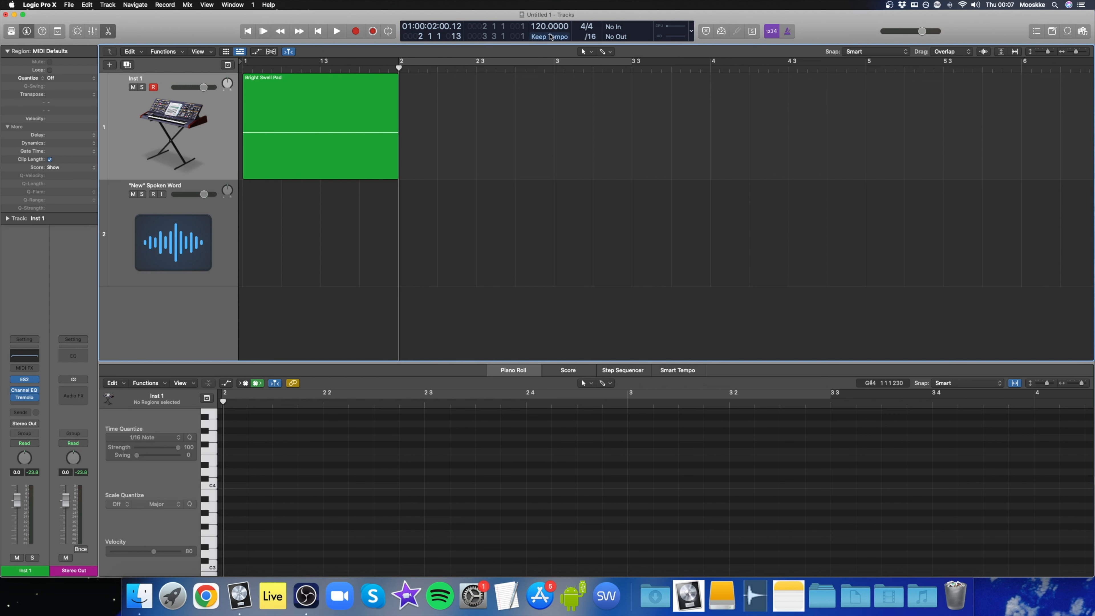
# Step: Configure the track headers to show Color Bars, trying the Freeze button and hiding it again
pyautogui.rightClick(104, 145)
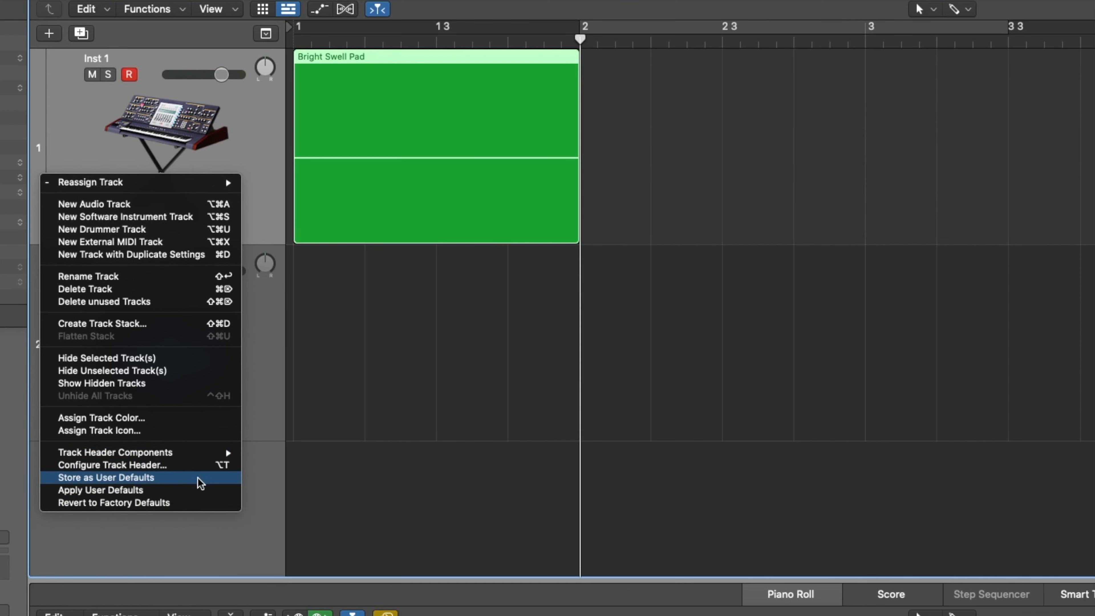
pyautogui.click(137, 468)
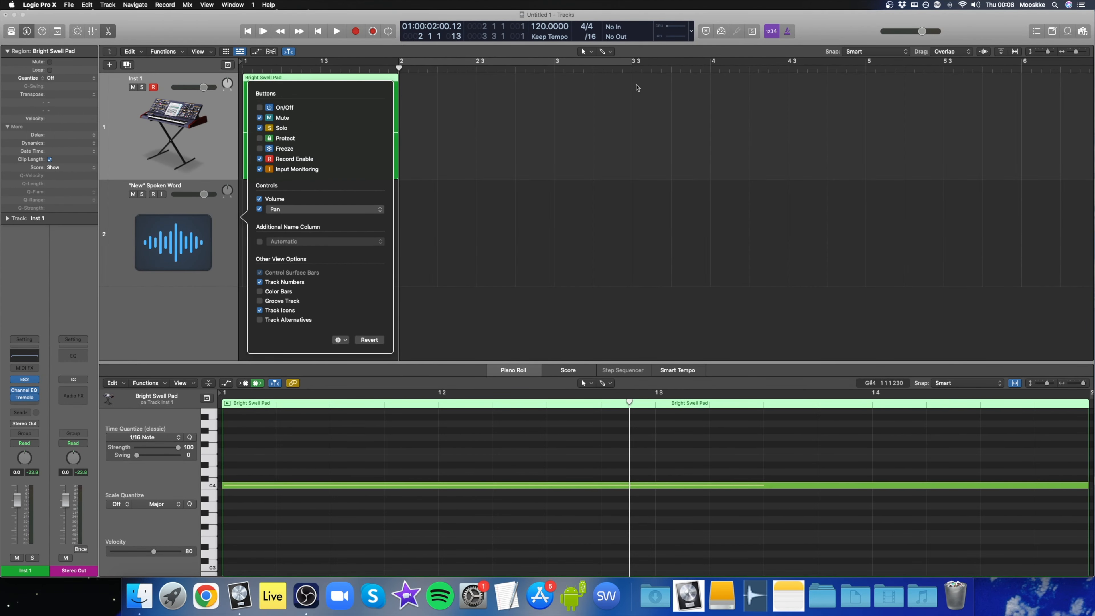
pyautogui.click(260, 149)
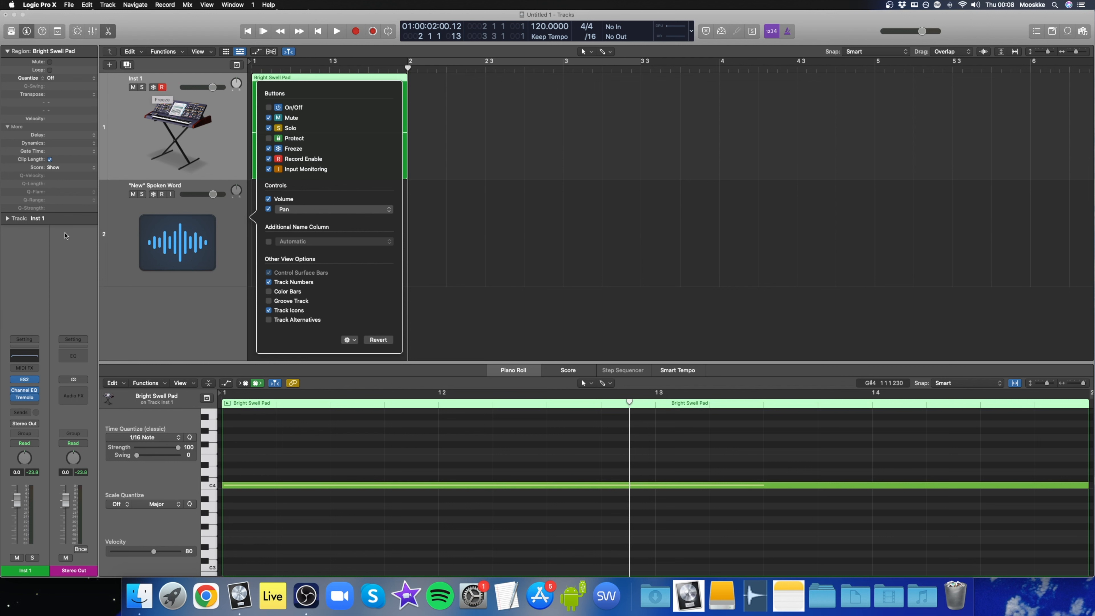
pyautogui.moveTo(28, 397)
pyautogui.click(269, 148)
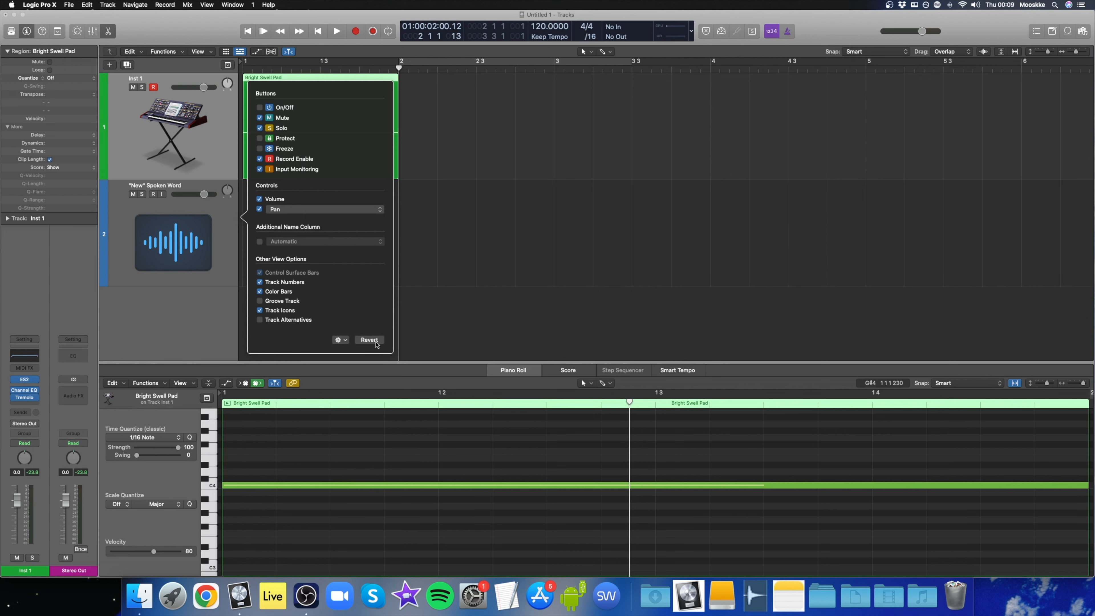
pyautogui.click(403, 151)
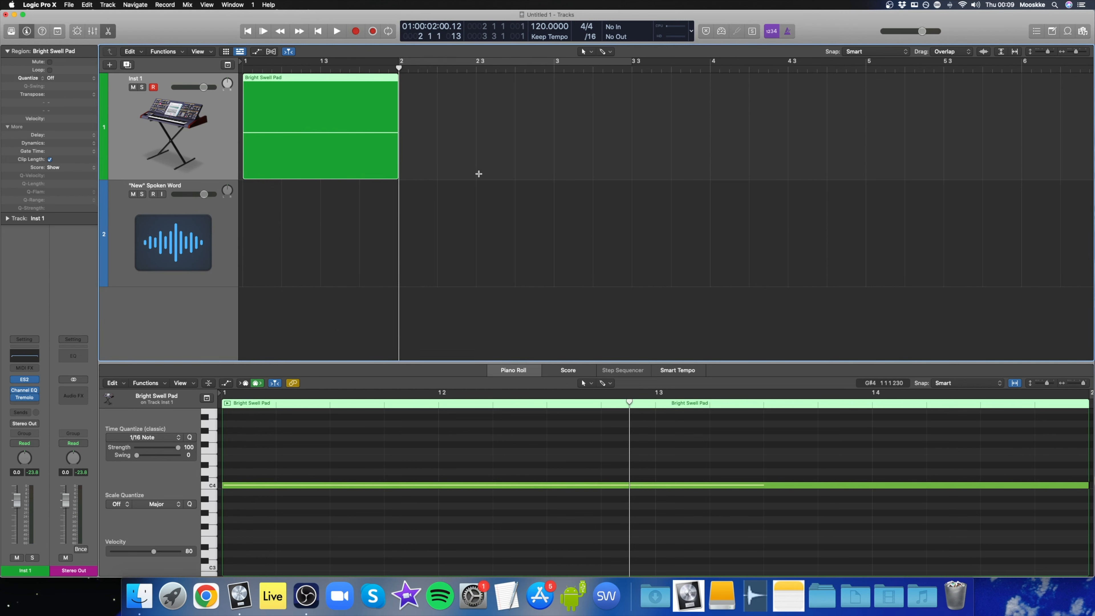
# Step: Show the Mixer and assign a golden yellow color to the Inst 1 track
pyautogui.press('x')
pyautogui.click(419, 356)
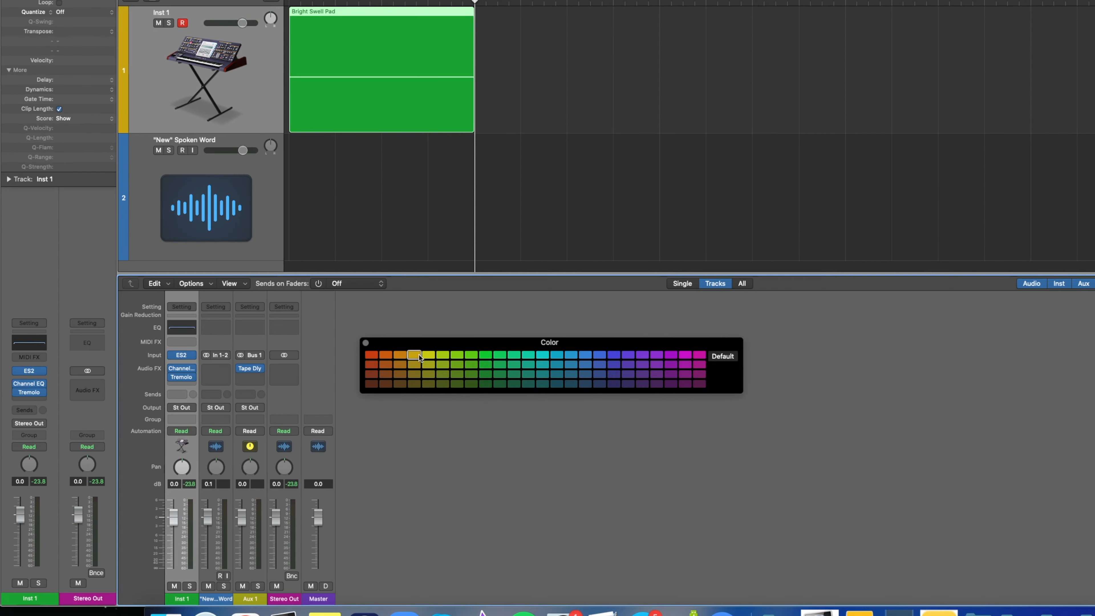